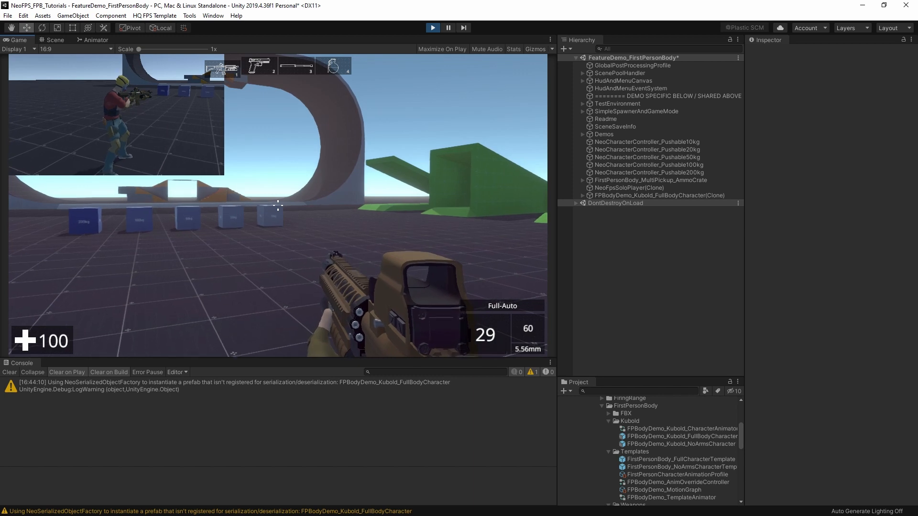
key("w")
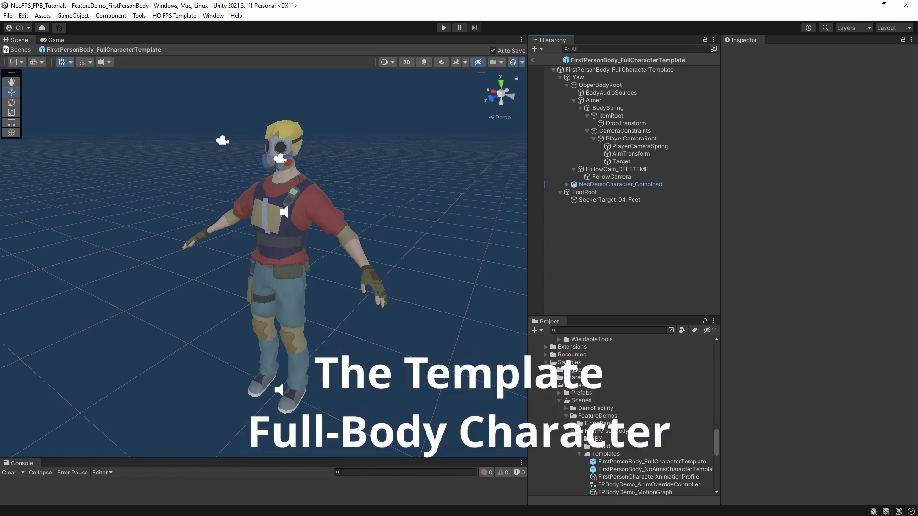
- Locate the Templates folder in the project under SinglePlayer, Scenes, FeatureDemos, FirstPersonBody
left_click(579, 386)
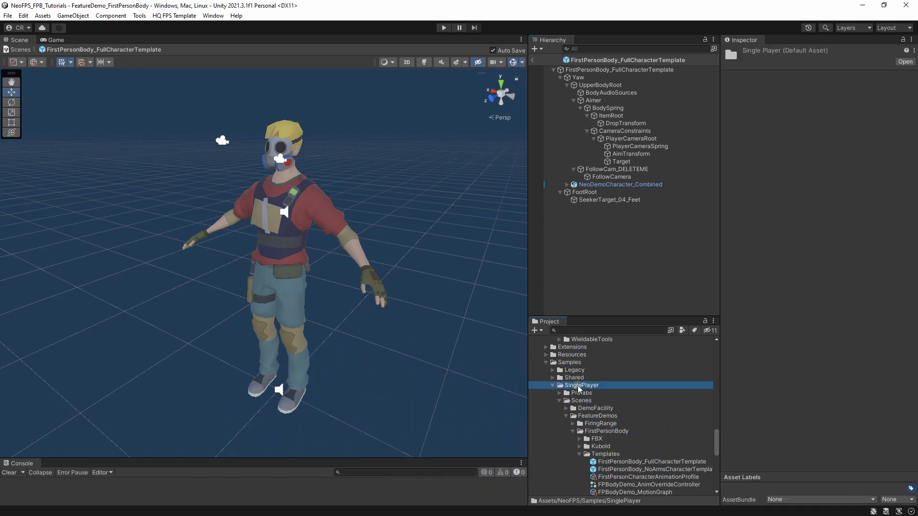
left_click(583, 402)
left_click(594, 417)
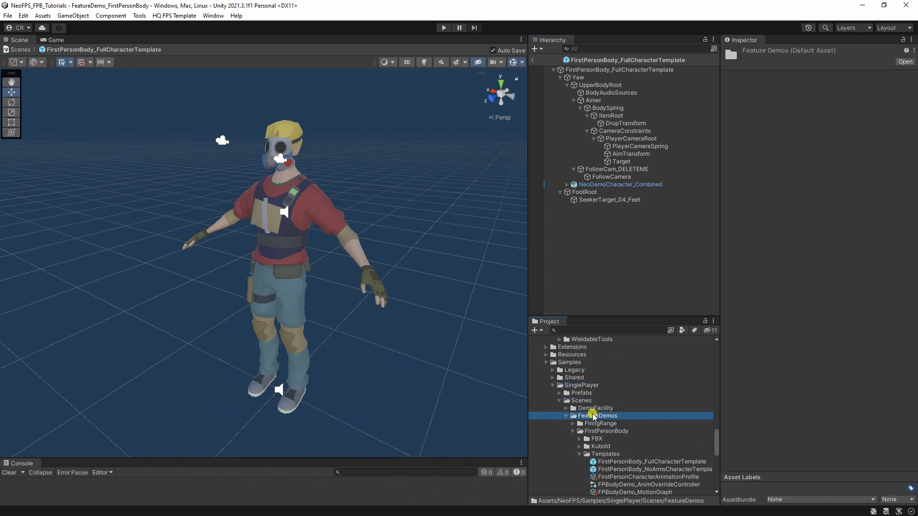
left_click(612, 433)
scroll(605, 452, "down", 2)
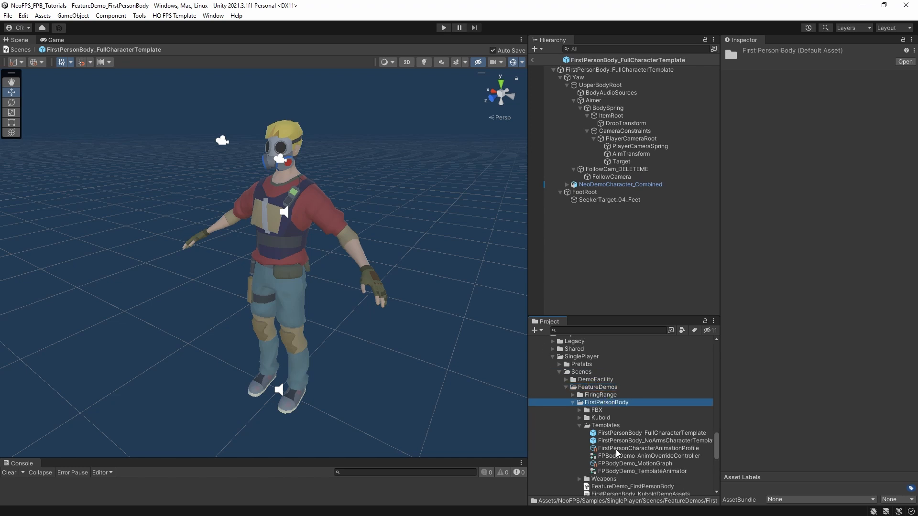
left_click(599, 426)
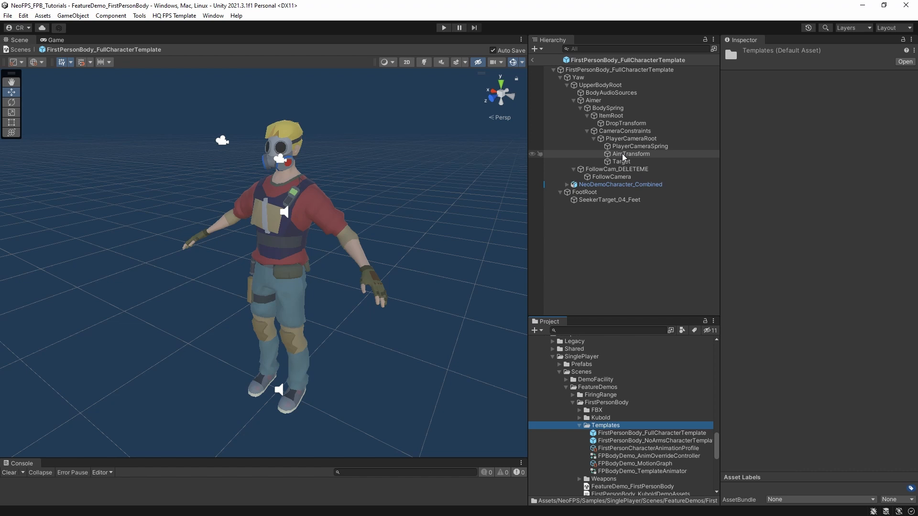
- Inspect the character template's root, its Yaw object and NeoDemoCharacter_Combined, and expand NeoDemoCharacter_Combined to show its child meshes
mouse_move(304, 271)
middle_mouse_down()
mouse_move(313, 256)
mouse_move(305, 255)
middle_mouse_up()
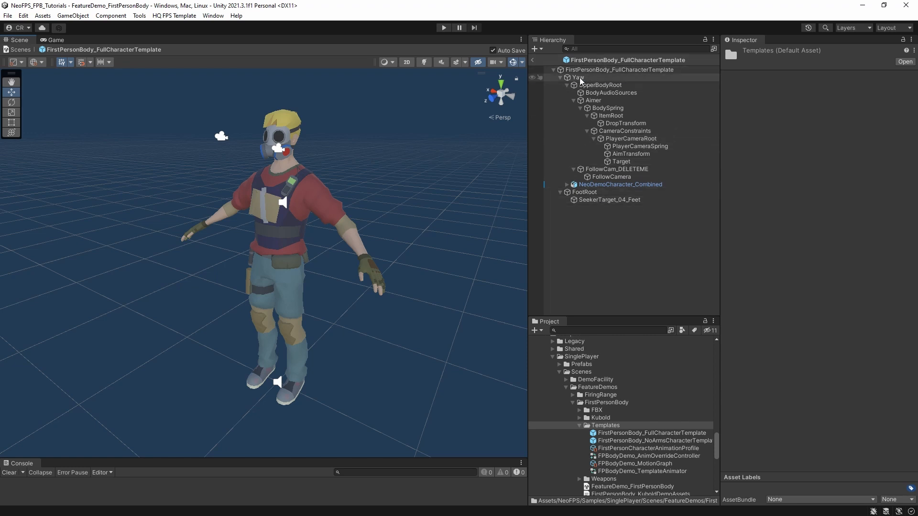
left_click(610, 77)
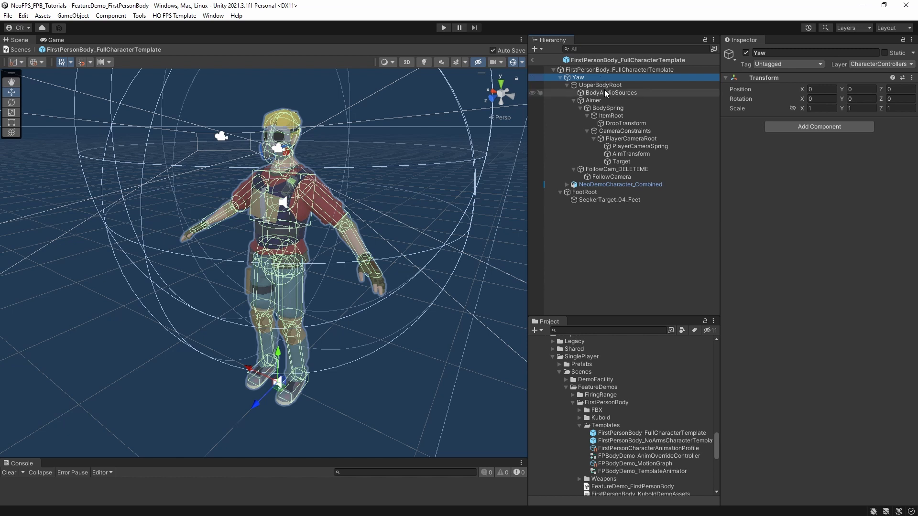
left_click(614, 187)
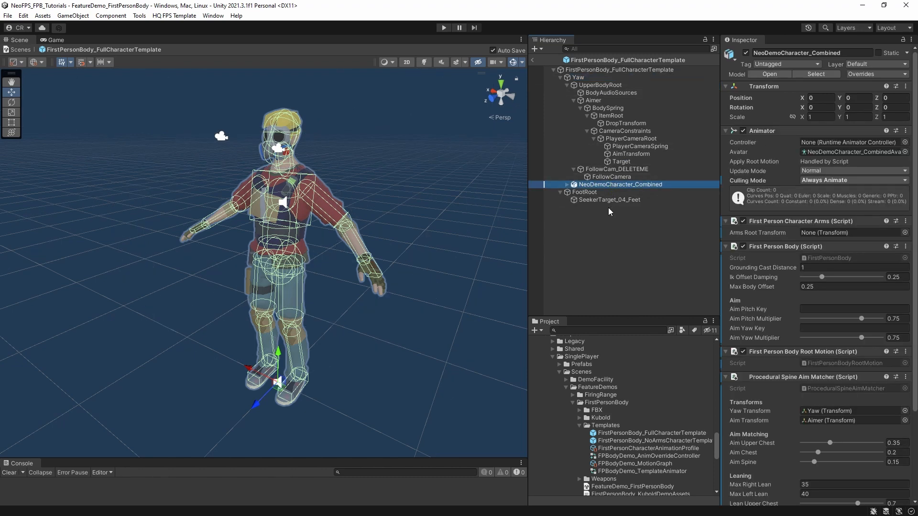
left_click(584, 70)
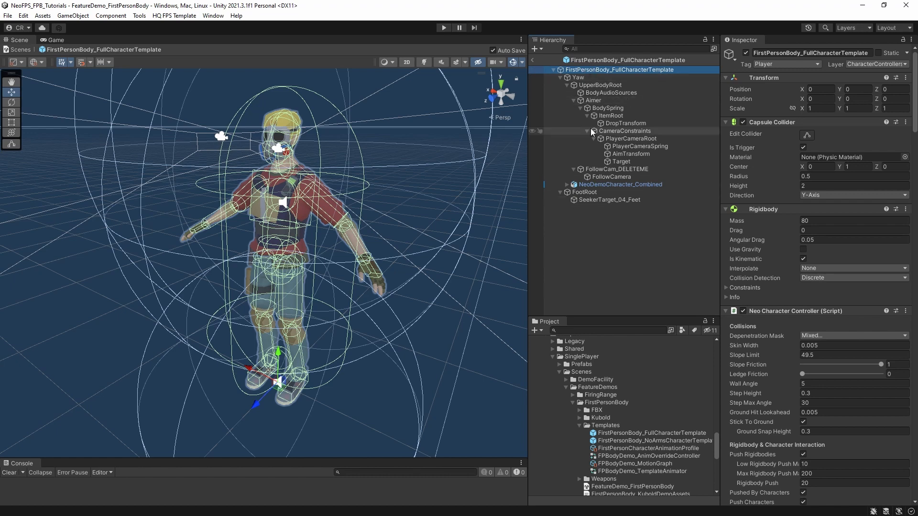
left_click(604, 78)
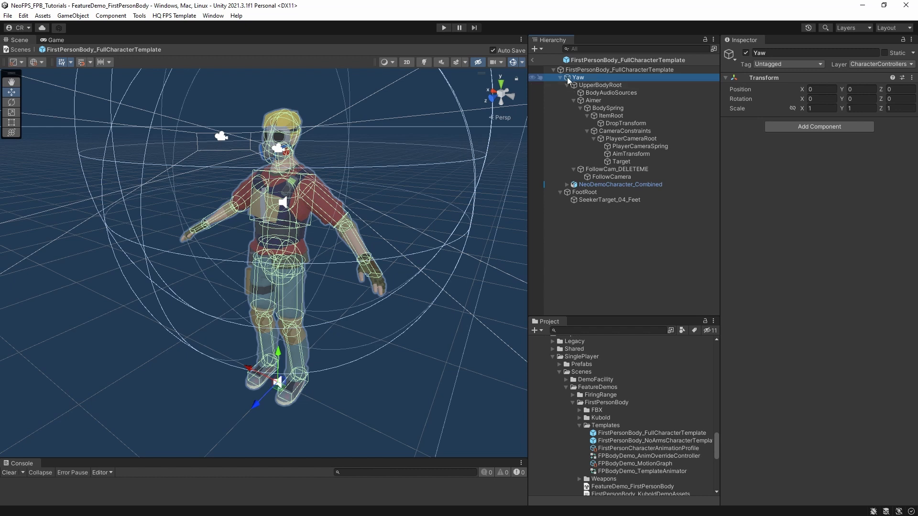
left_click(622, 185)
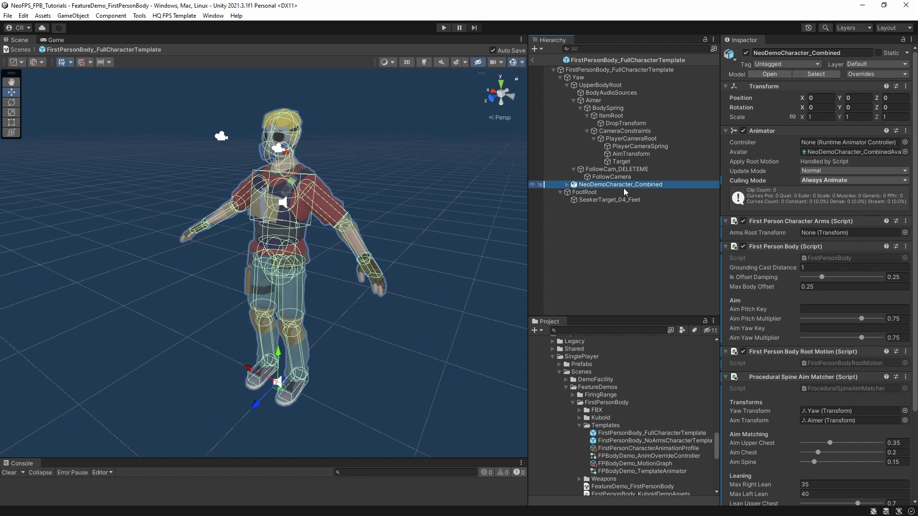
left_click(566, 184)
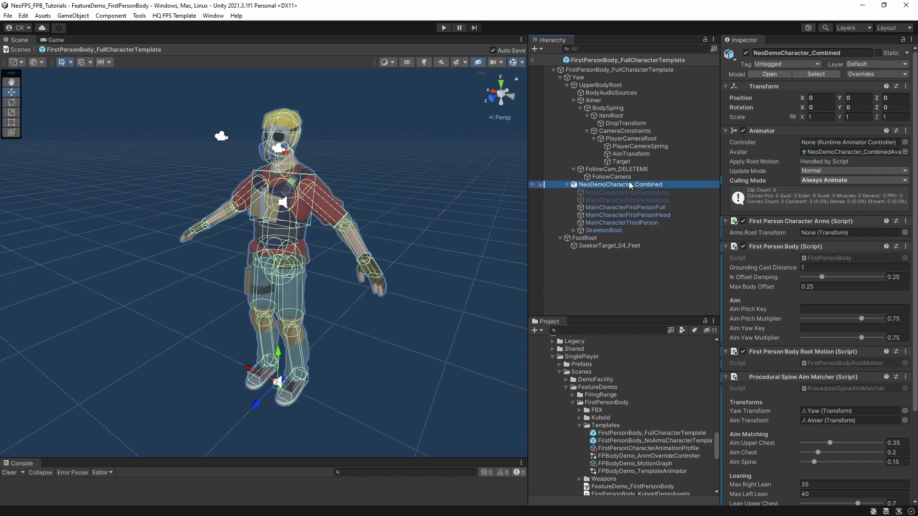
- Deactivate the MainCharacterFirstPersonFull and MainCharacterFirstPersonHead meshes and select MainCharacterThirdPerson
left_click(614, 222)
left_click(622, 208)
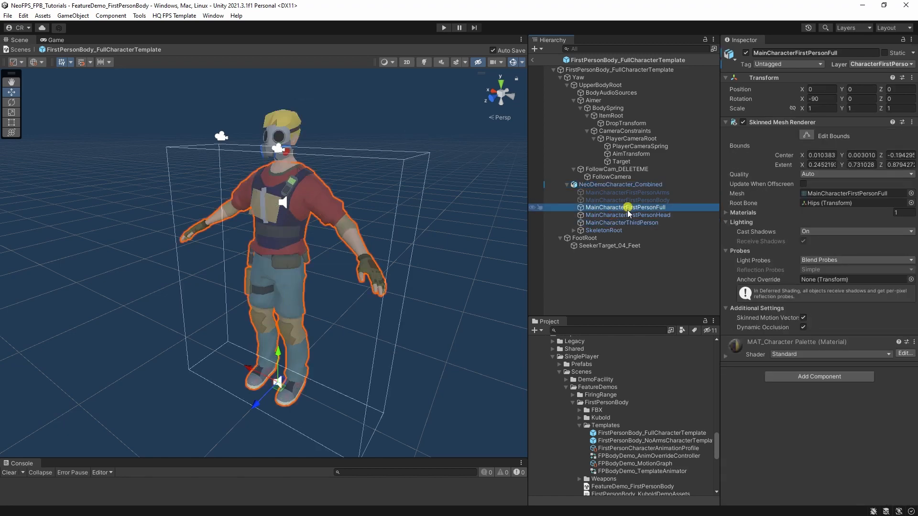
left_click(623, 216, "ctrl")
left_click(745, 53)
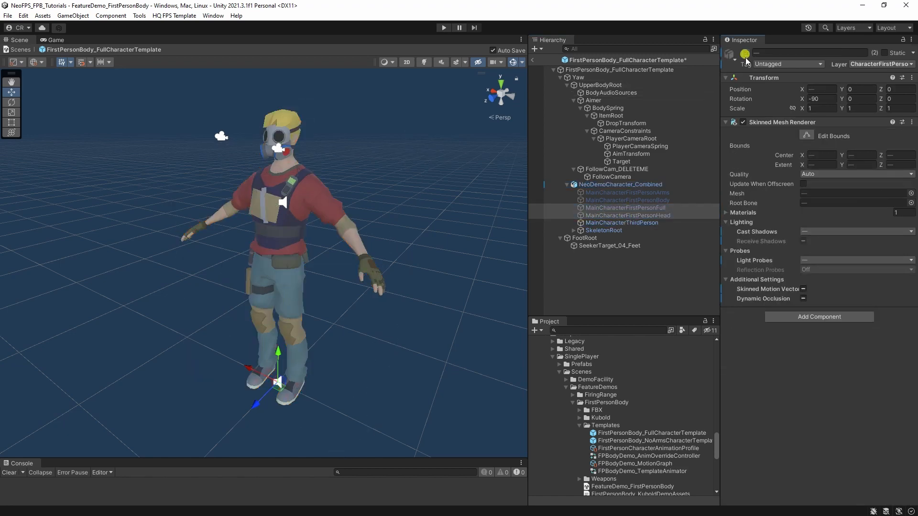
left_click(641, 223)
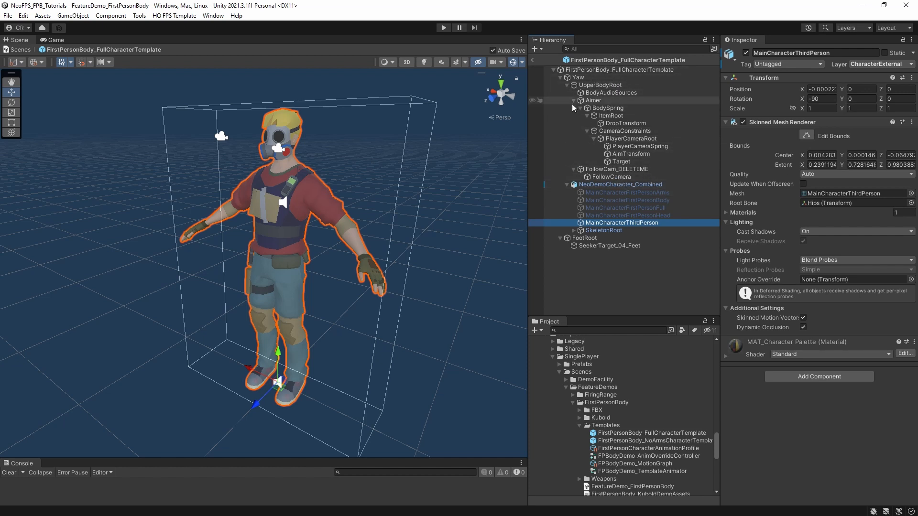
- Inspect the FollowCamera under FollowCam_DELETEME and the layers in its culling mask
left_click(612, 171)
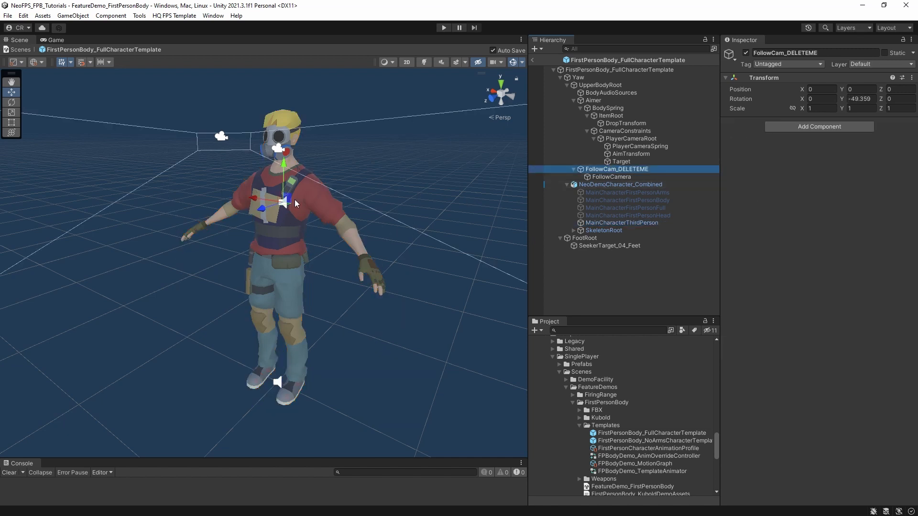
left_click(614, 175)
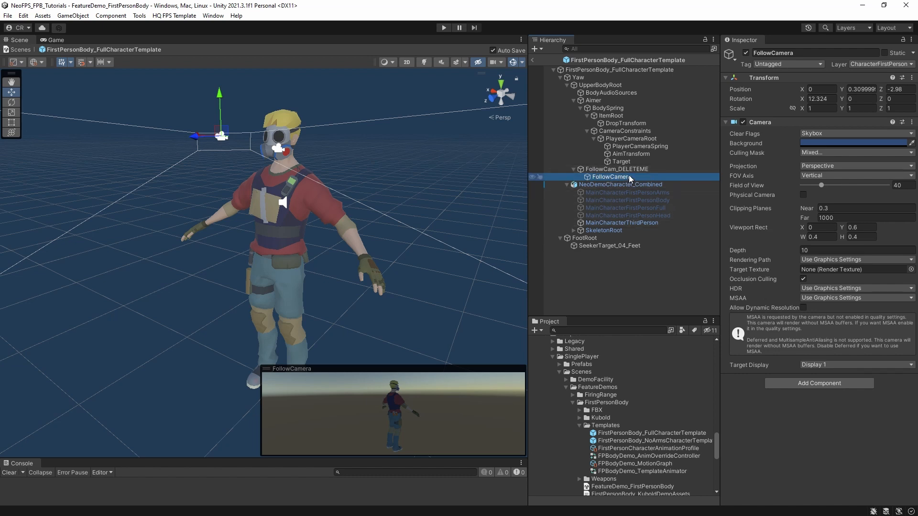
left_click(818, 152)
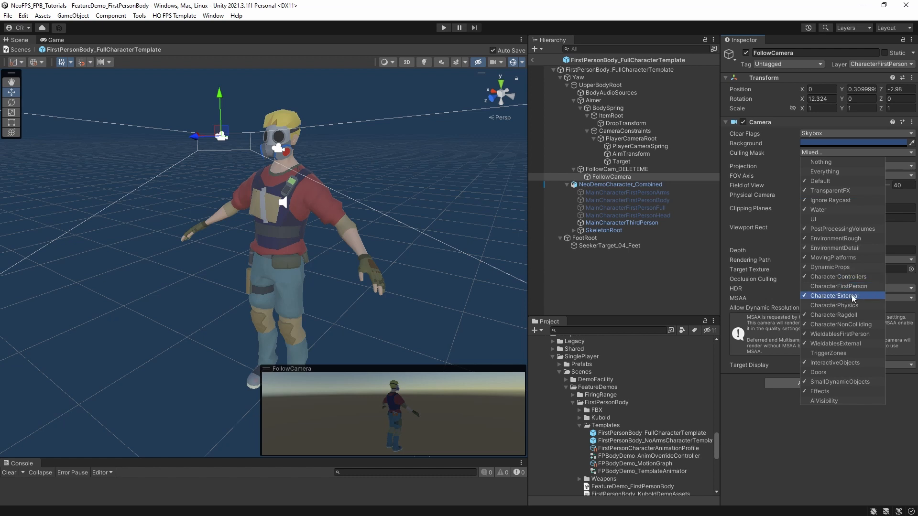
- Deactivate MainCharacterThirdPerson and activate the MainCharacterFirstPersonFull and MainCharacterFirstPersonHead meshes
left_click(621, 223)
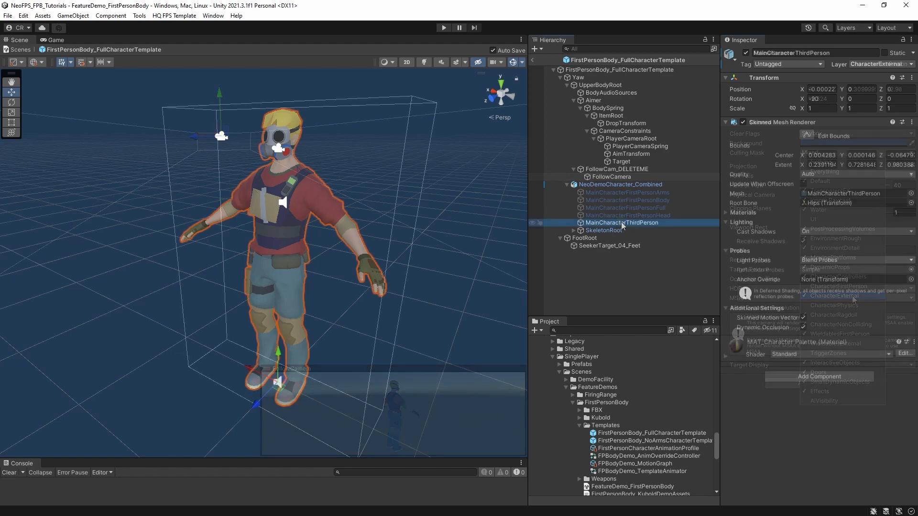
left_click(745, 54)
left_click(642, 208)
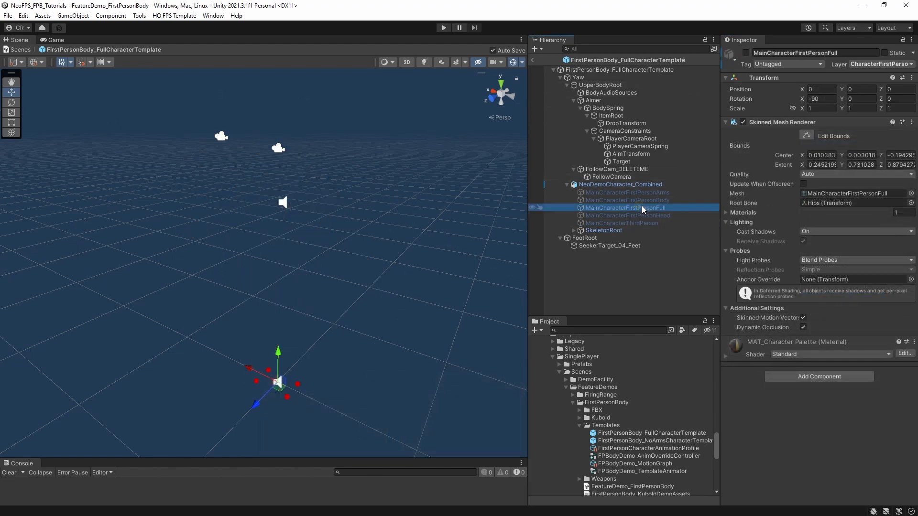
left_click(746, 53)
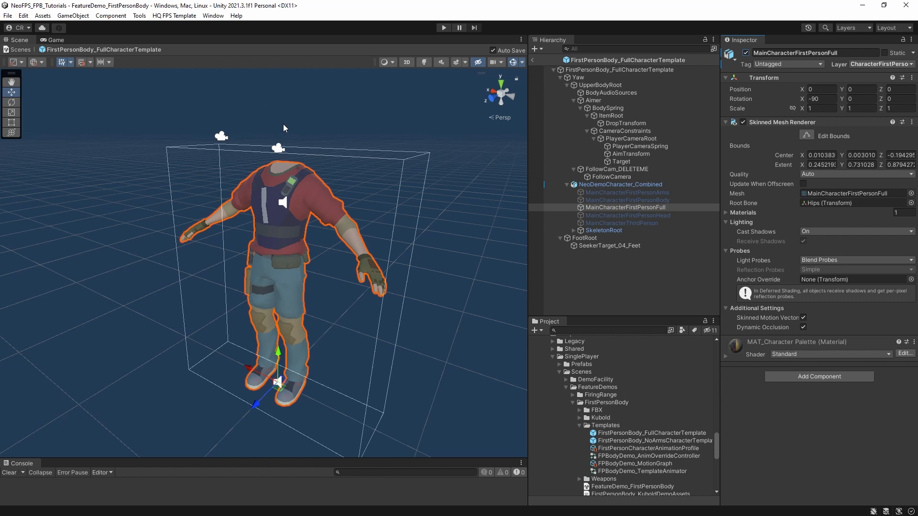
left_click(651, 216)
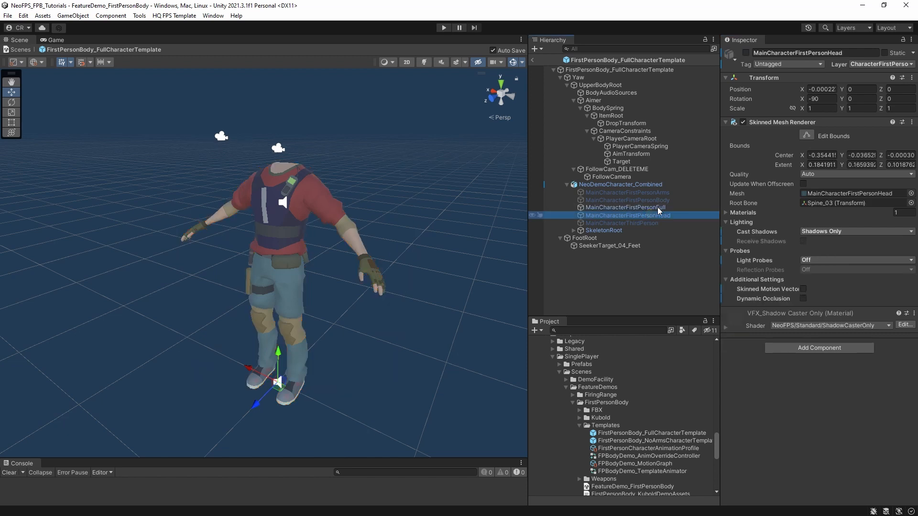
left_click(746, 52)
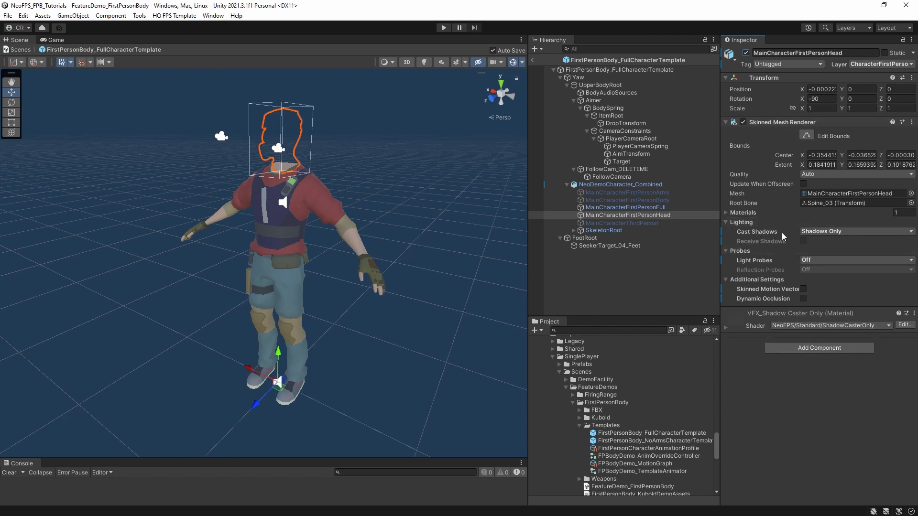
- Examine the Cast Shadows options and the layer assignment of MainCharacterFirstPersonHead
left_click(821, 231)
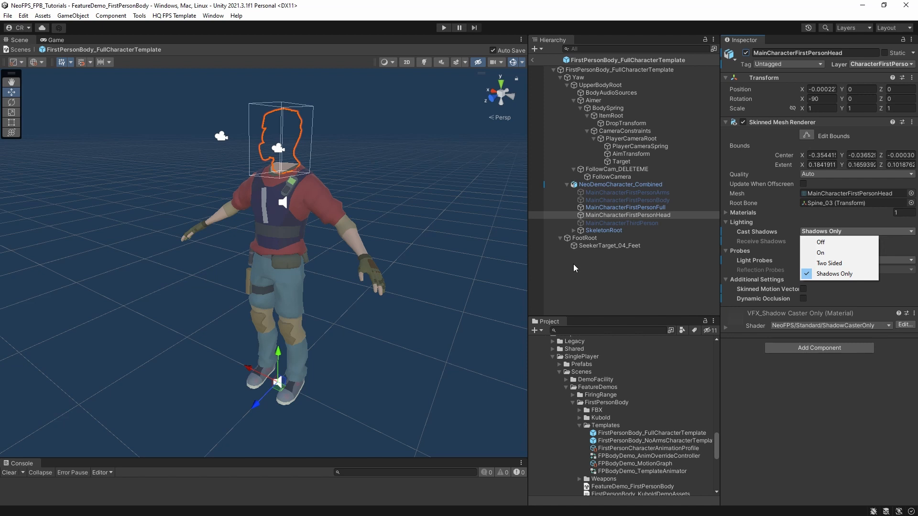
left_click(786, 226)
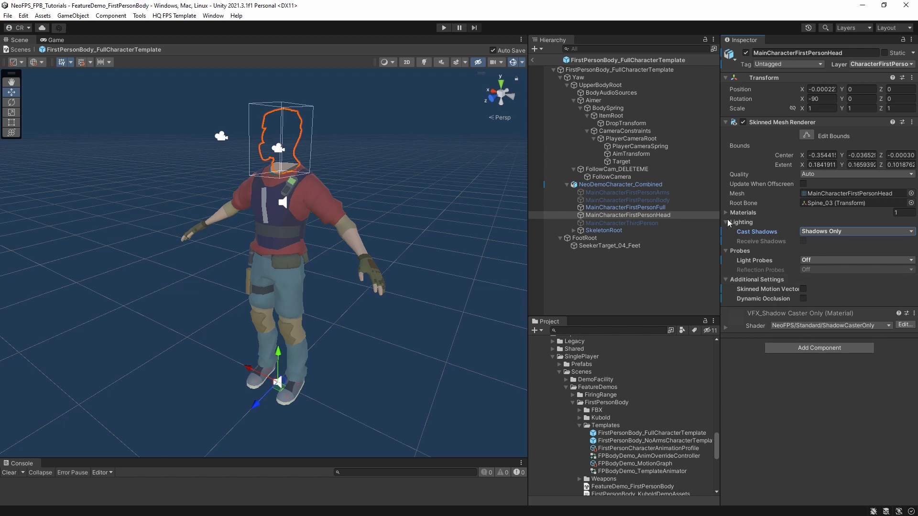
left_click(877, 62)
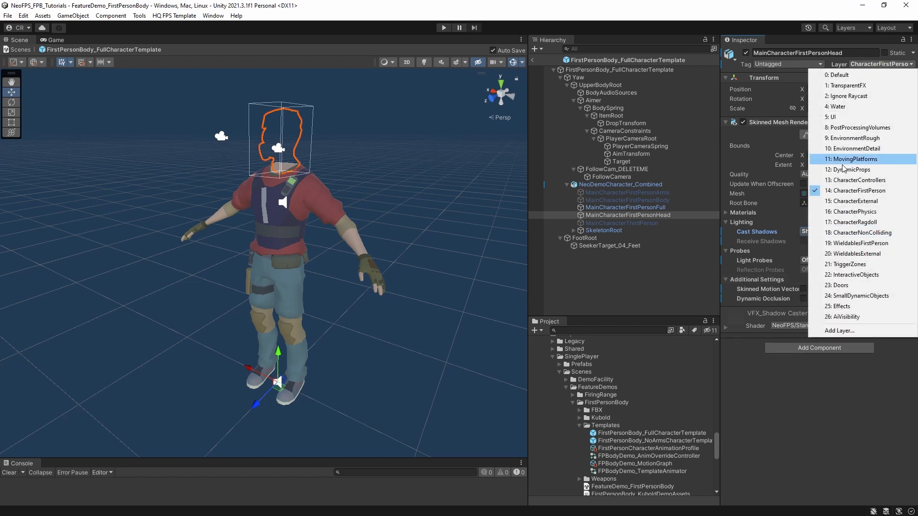
- Deactivate MainCharacterFirstPersonFull and MainCharacterFirstPersonHead, and activate MainCharacterFirstPersonArms instead
left_click(650, 208)
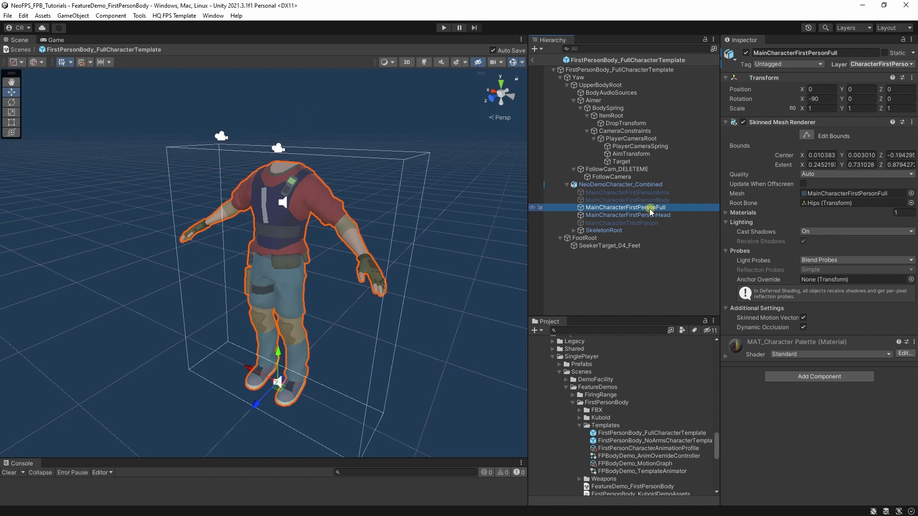
left_click(621, 214, "ctrl")
left_click(745, 53)
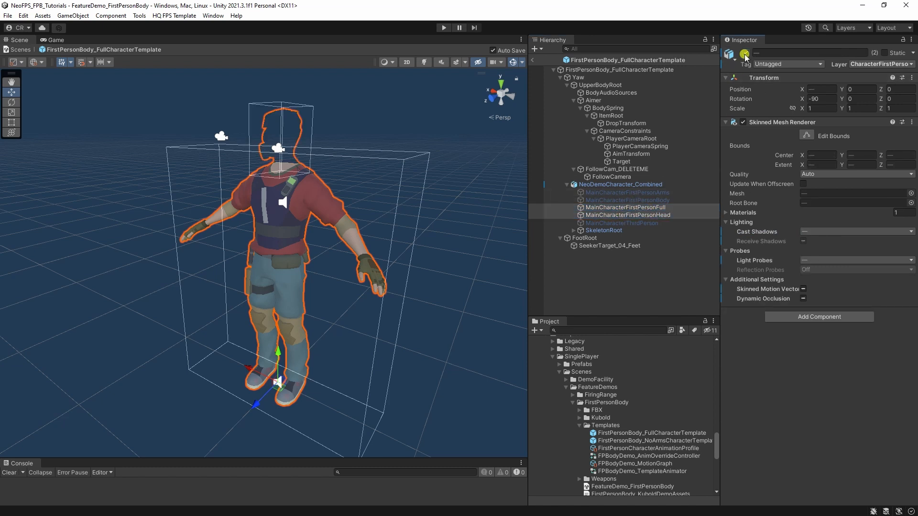
left_click(628, 192)
left_click(745, 53)
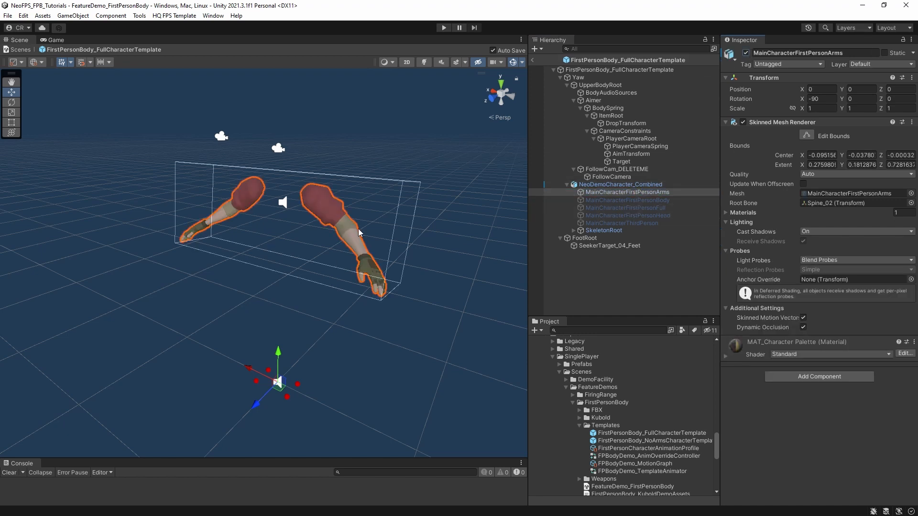
- Deactivate MainCharacterFirstPersonArms and activate MainCharacterFirstPersonBody in its place
left_click(745, 53)
left_click(627, 200)
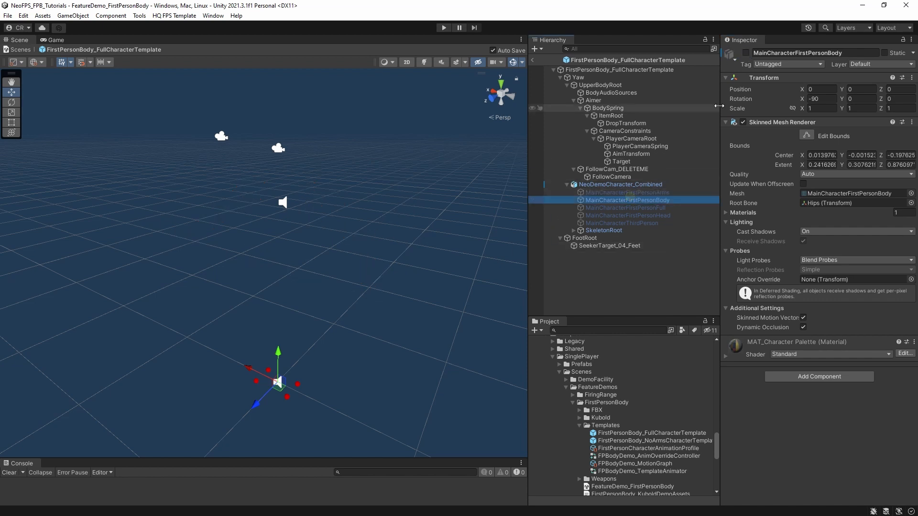
left_click(746, 53)
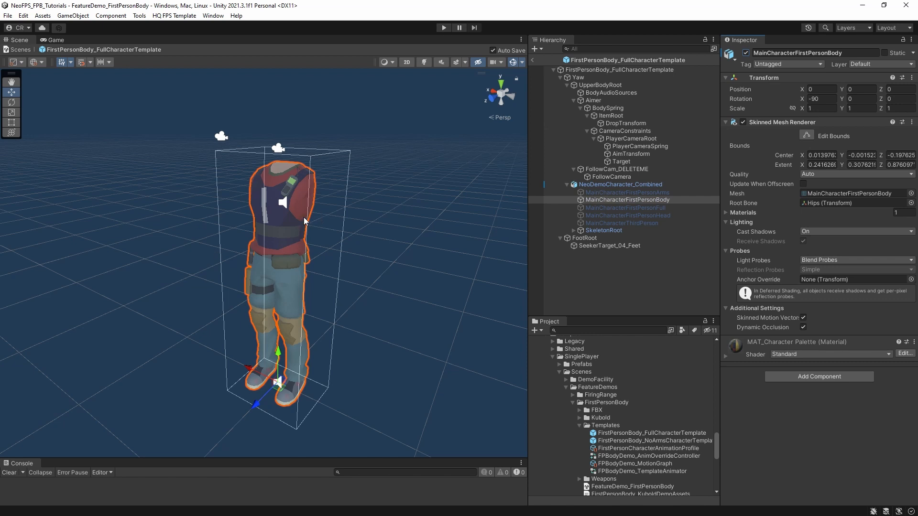
- Check SkeletonRoot and select the source model asset of NeoDemoCharacter_Combined to view its import settings
left_click(640, 230)
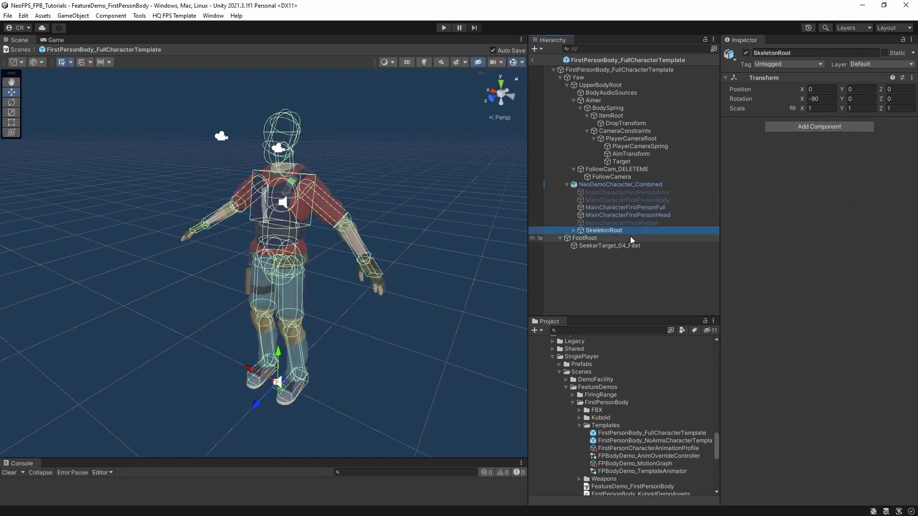
left_click(610, 184)
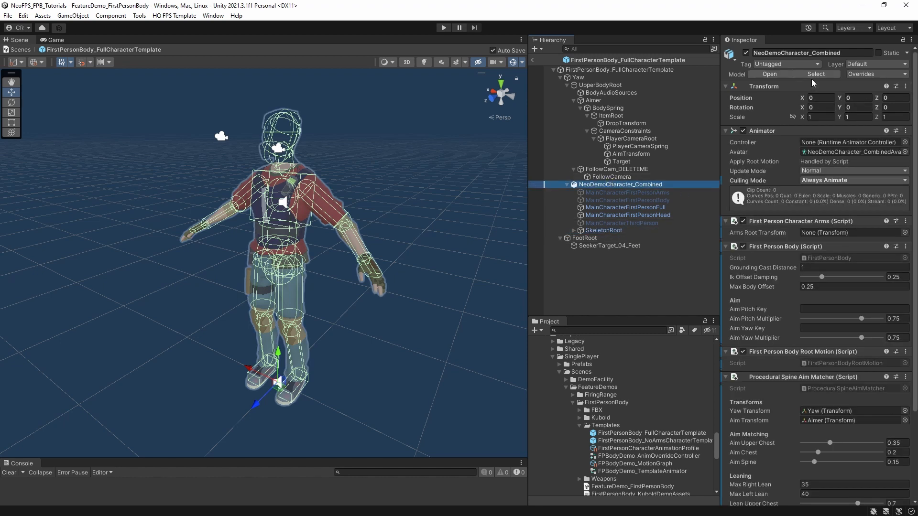
left_click(811, 75)
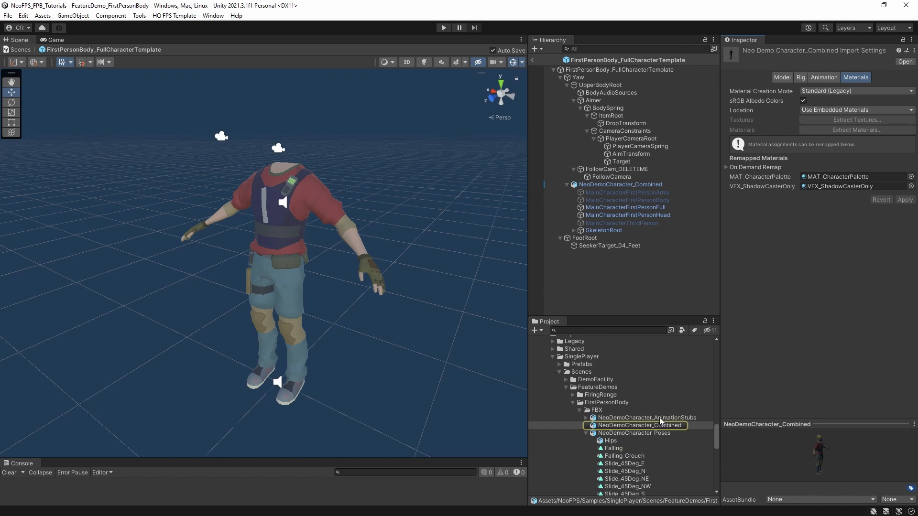
left_click(647, 426)
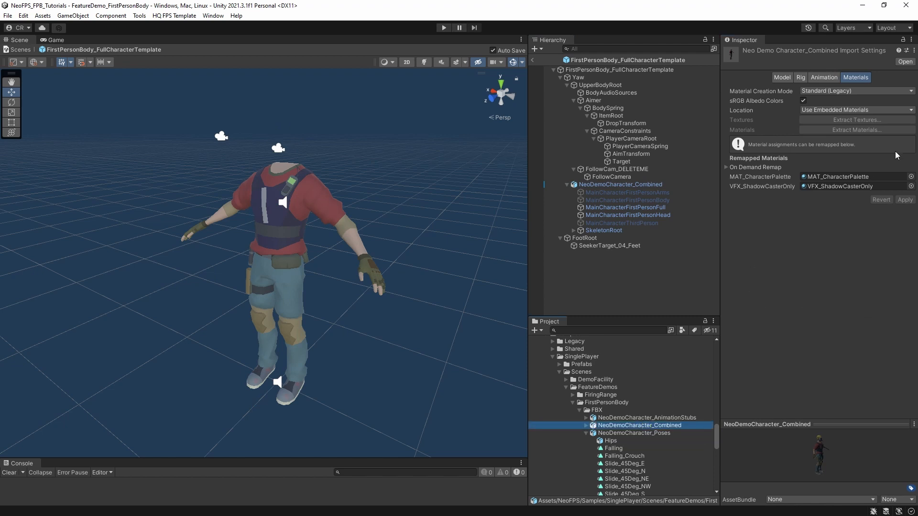
- Check the Rig import settings of NeoDemoCharacter_Combined and expand SkeletonRoot down to the children of Hips
left_click(800, 77)
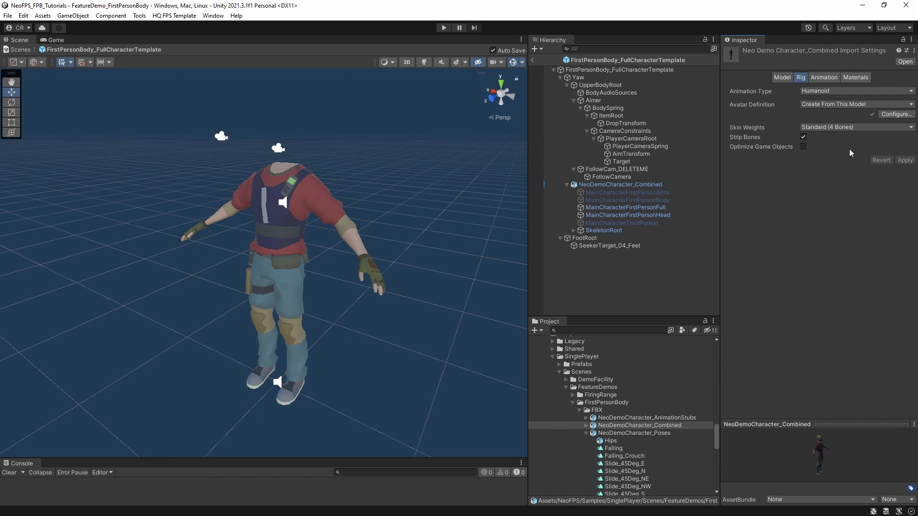
left_click(654, 187)
left_click(614, 230)
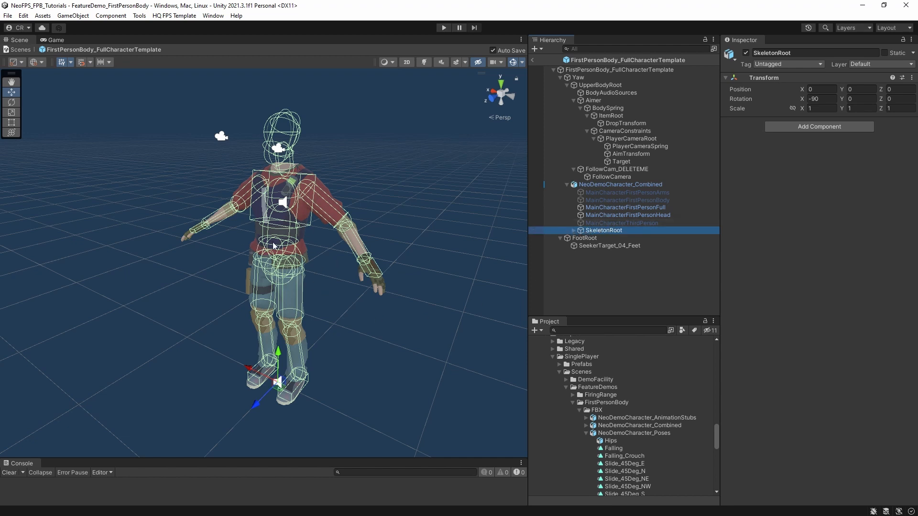
left_click(574, 230)
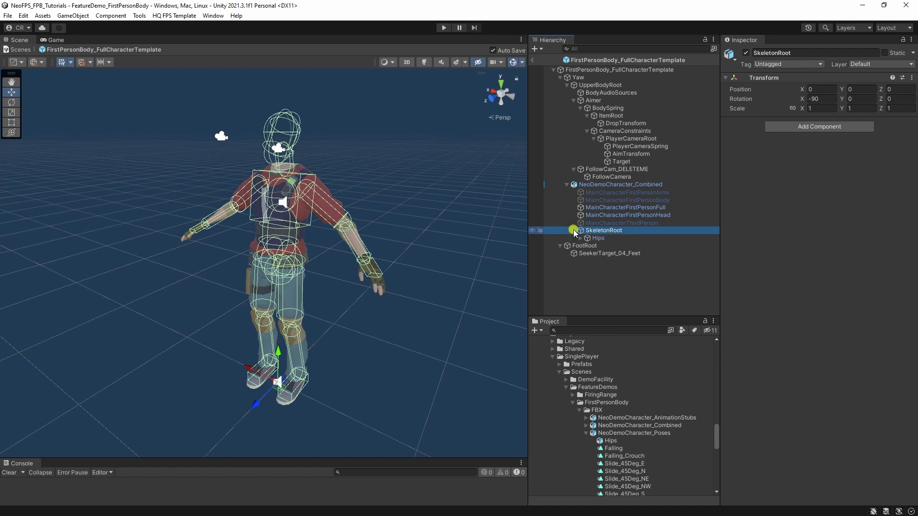
left_click(580, 239)
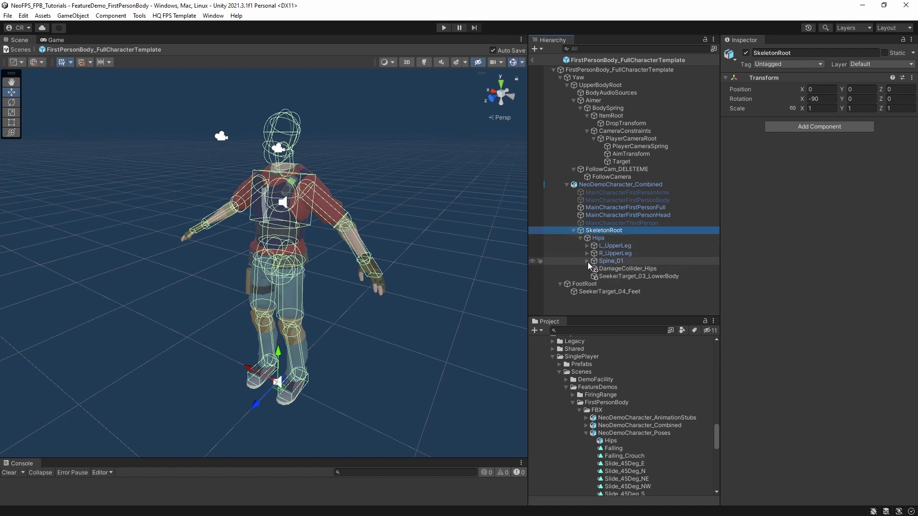
- Inspect the components of DamageCollider_Hips and SeekerTarget_03_LowerBody under the Hips bone
left_click(635, 269)
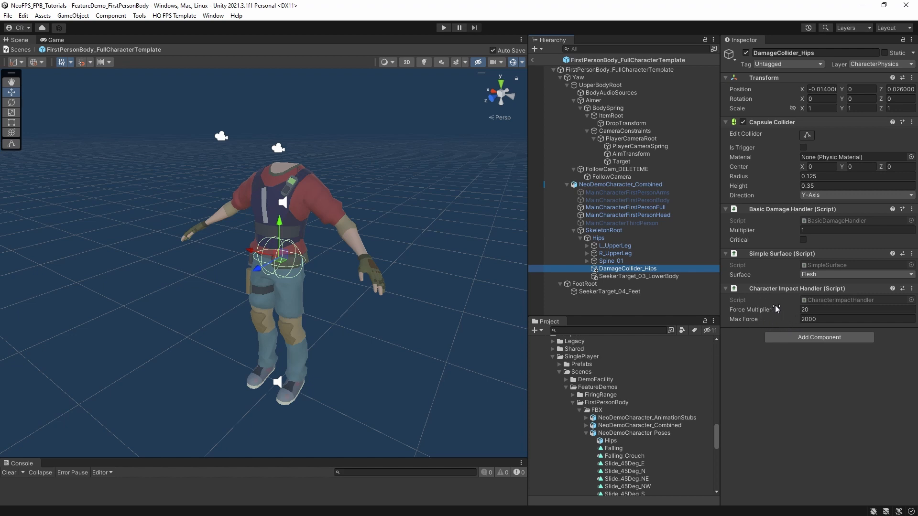
mouse_move(775, 308)
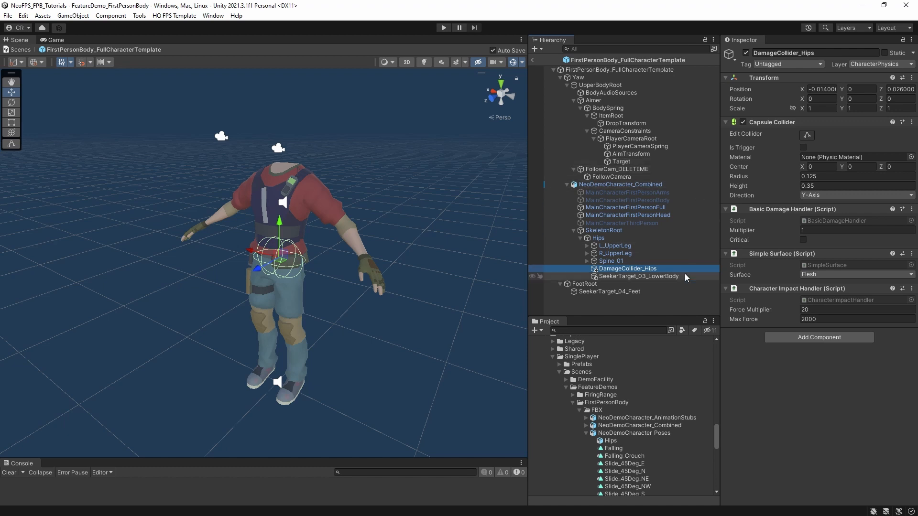
left_click(628, 277)
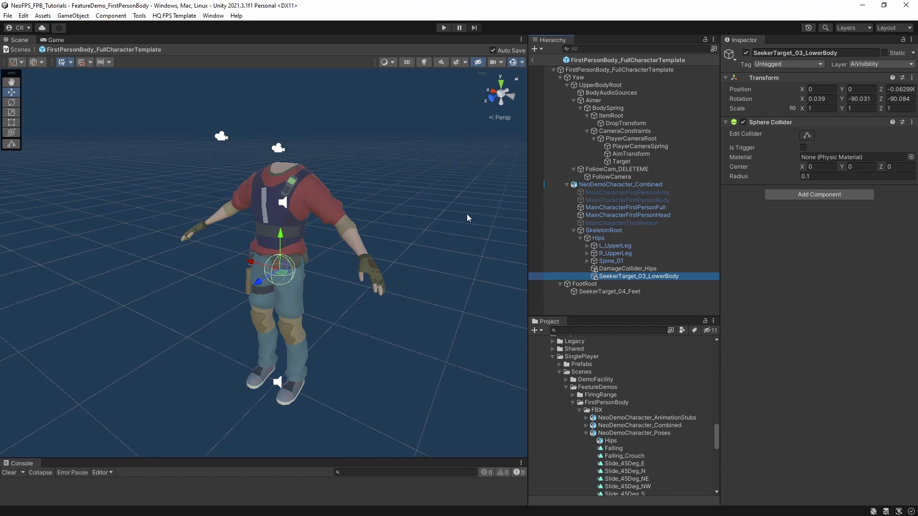
- Expand the spine bones down to Spine_03 and inspect its ItemMatcher child
left_click(587, 261)
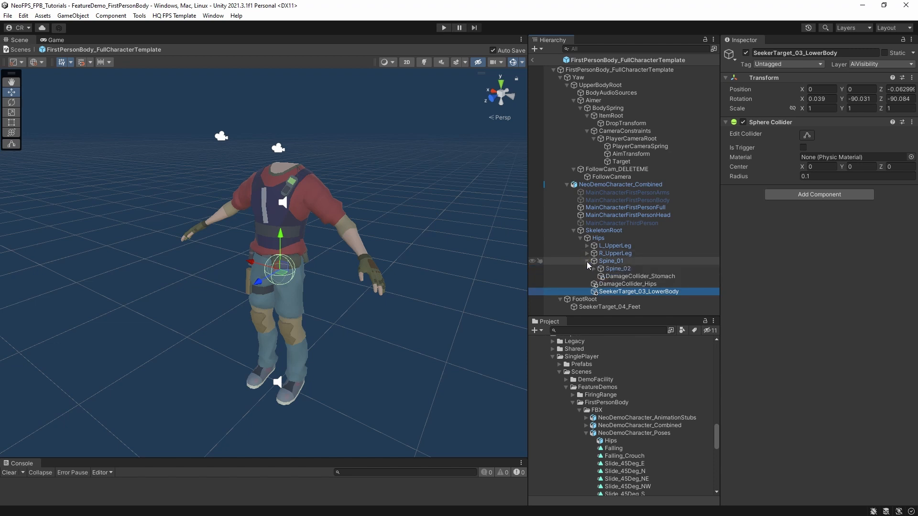
left_click(594, 268)
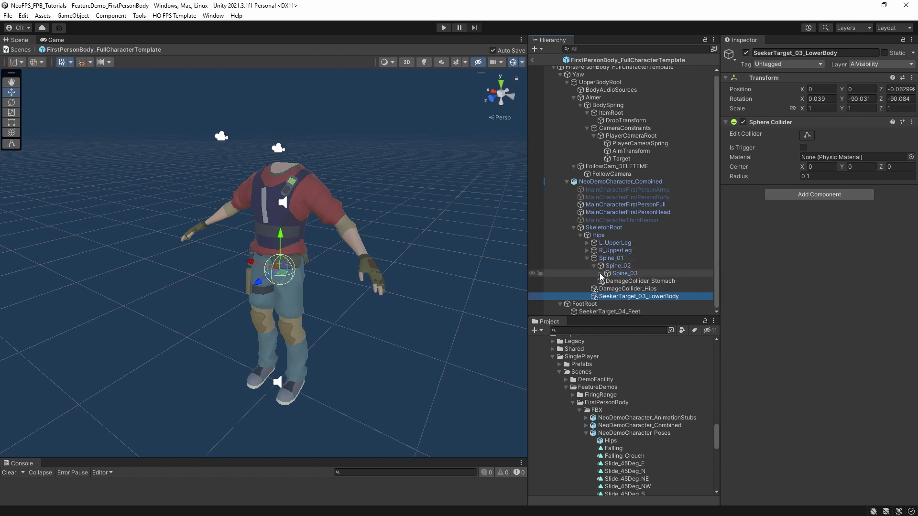
left_click(600, 273)
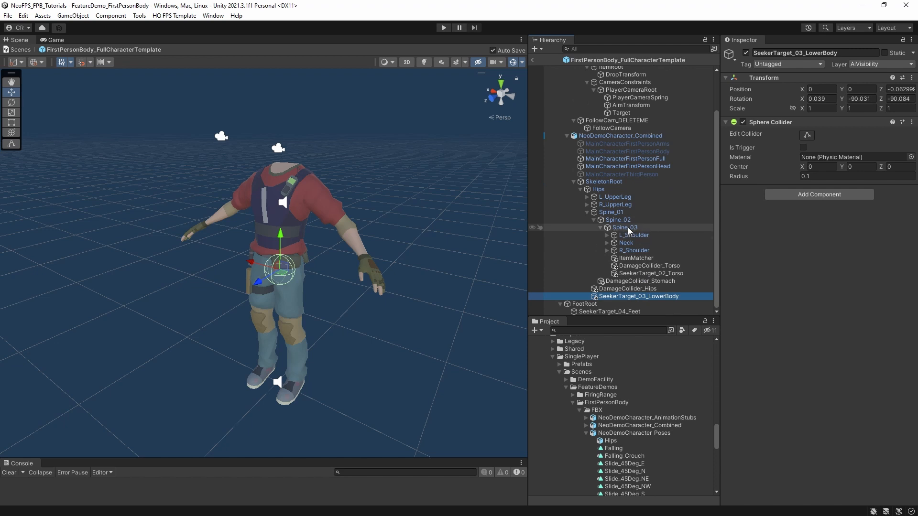
left_click(625, 228)
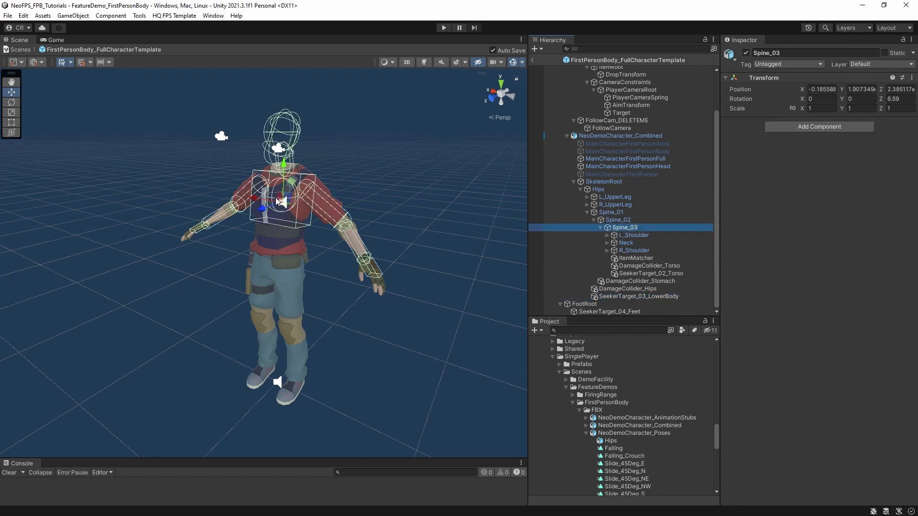
left_click(637, 258)
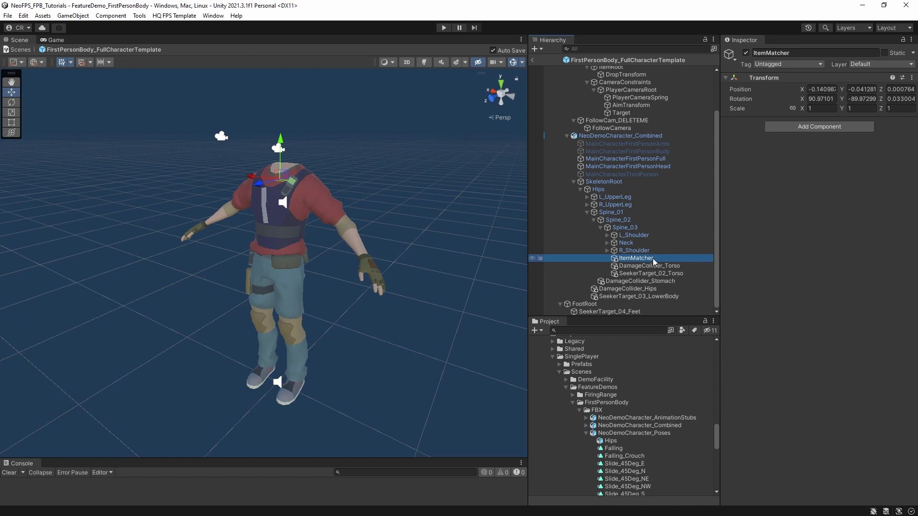
- Expand the Neck and Head bones and examine the CameraProxy position from the side of the character
scroll(652, 259, "up", 2)
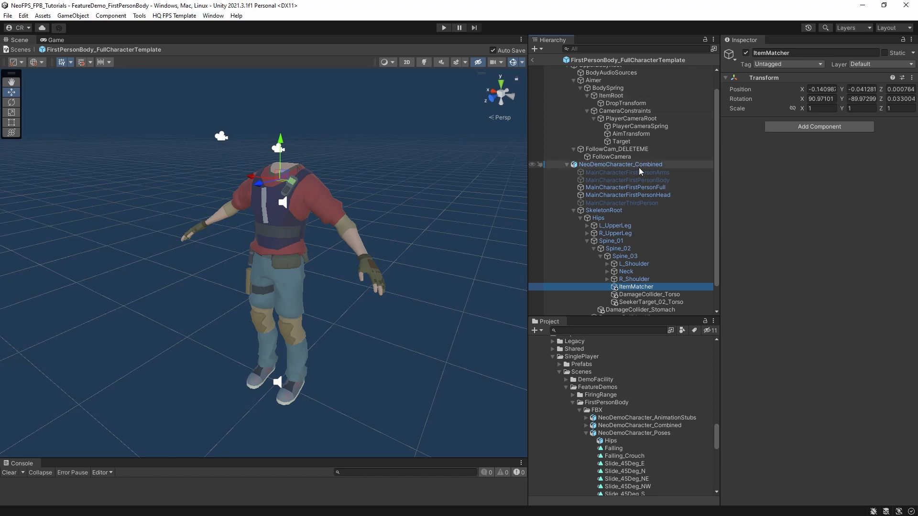
left_click(608, 272)
scroll(621, 268, "down", 1)
left_click(614, 251)
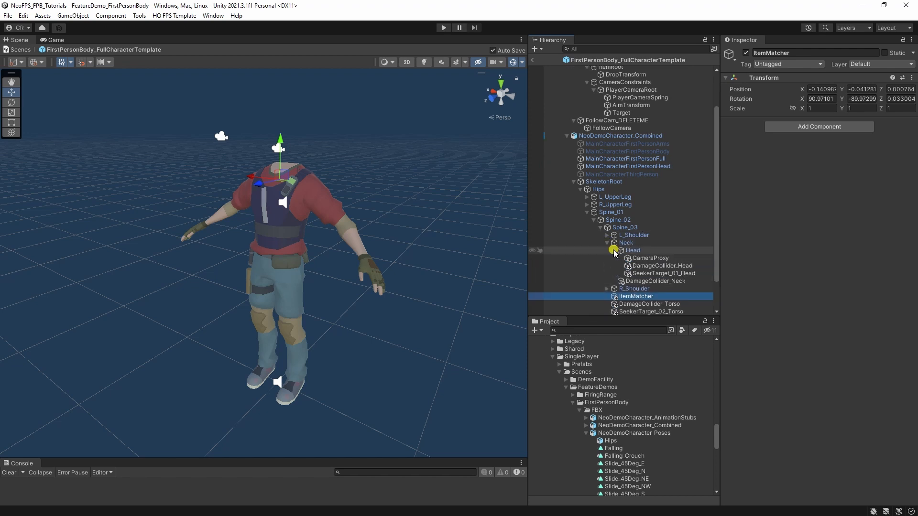
left_click(648, 258)
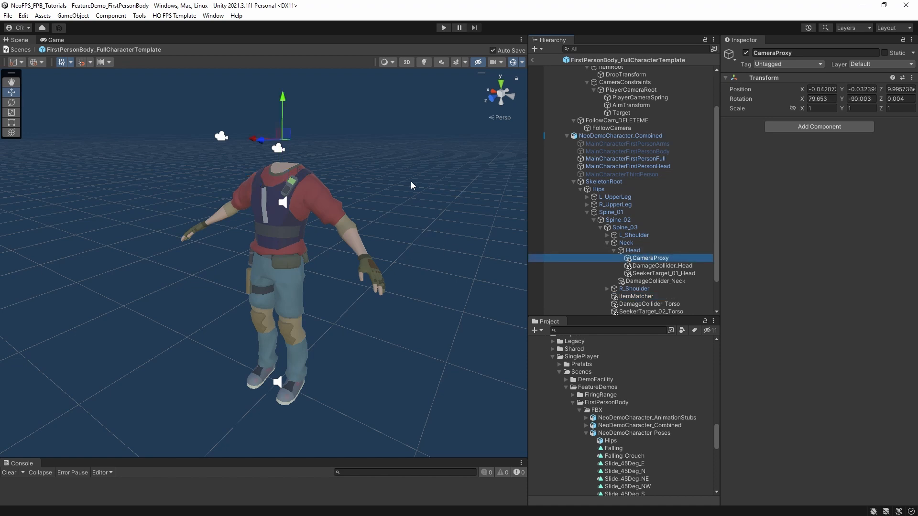
right_click_drag(405, 211, 267, 214)
key("d")
key("w")
key("s")
key("w")
key("s")
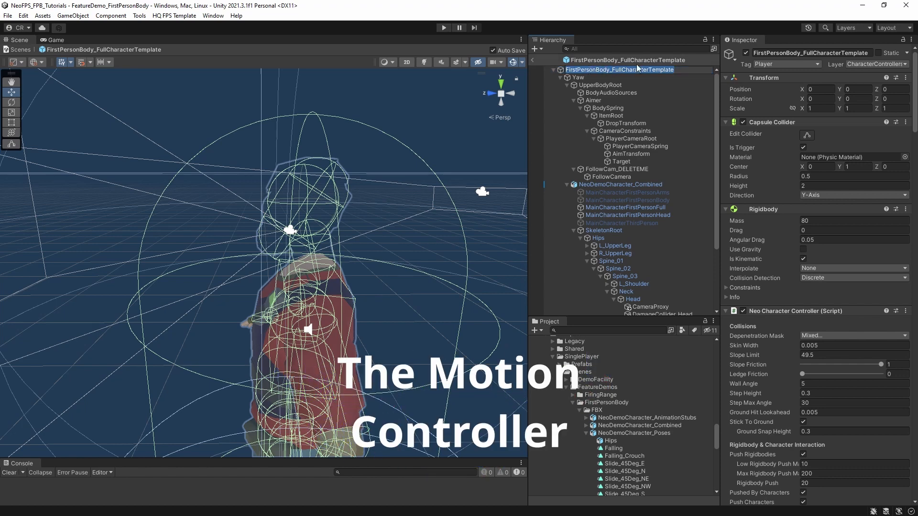
- Select the root object FirstPersonBody_FullCharacterTemplate and examine its Motion Controller component
left_click(623, 77)
left_click(624, 69)
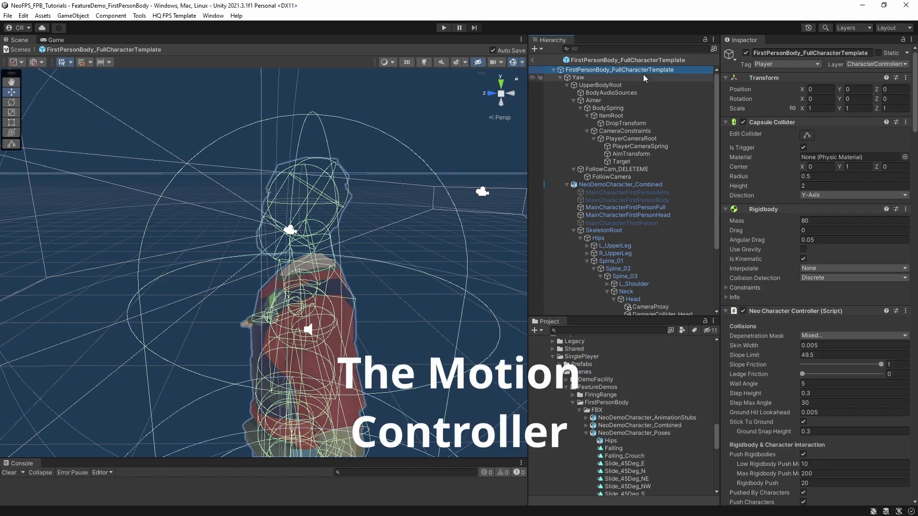
scroll(786, 201, "down", 4)
scroll(786, 202, "down", 12)
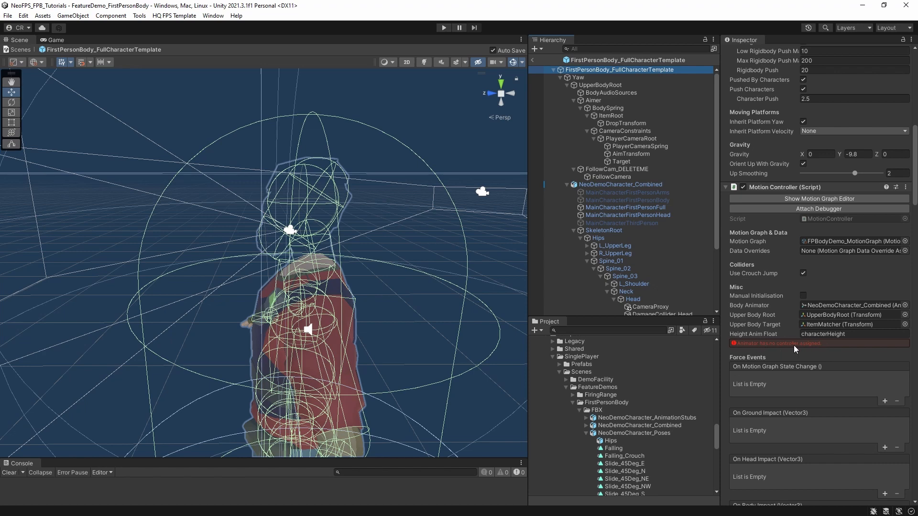
- Assign FPBodyDemo_TemplateAnimator from the Templates folder as the Animator controller of NeoDemoCharacter_Combined
left_click(615, 185)
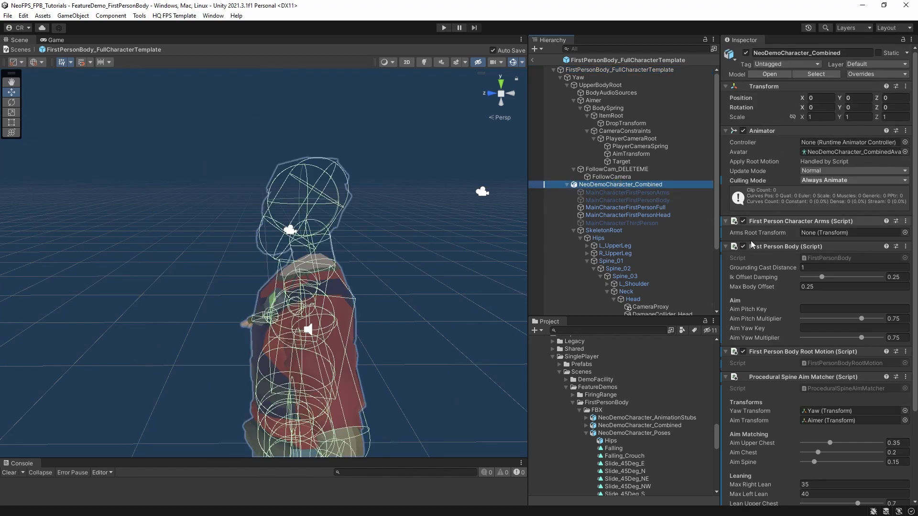
left_click(586, 433)
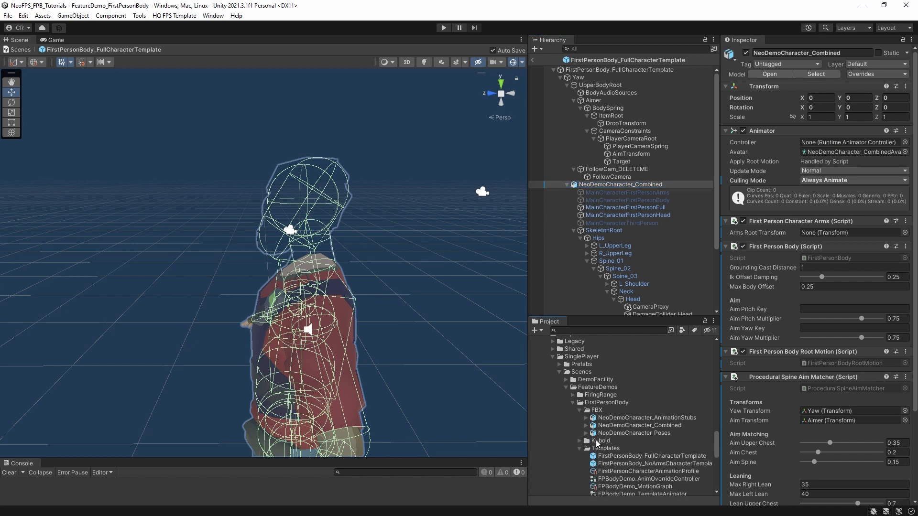
scroll(612, 414, "down", 3)
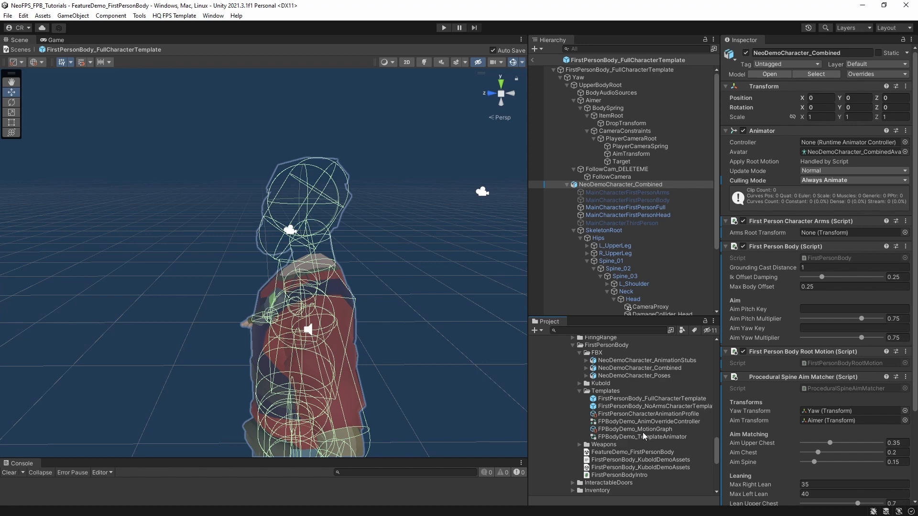
left_click_drag(636, 436, 863, 140)
- Recheck the root object's Motion Controller, focusing on its Motion Graph and Body Animator references
left_click(616, 69)
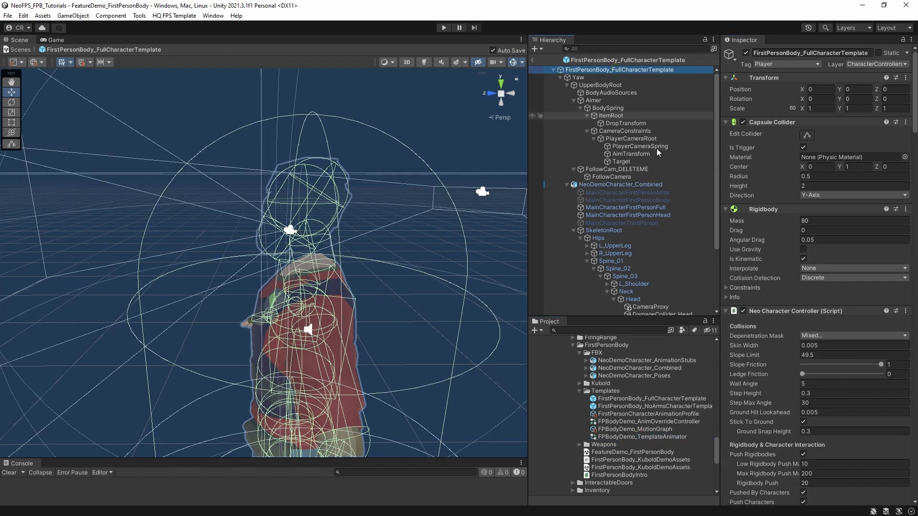
scroll(778, 309, "down", 10)
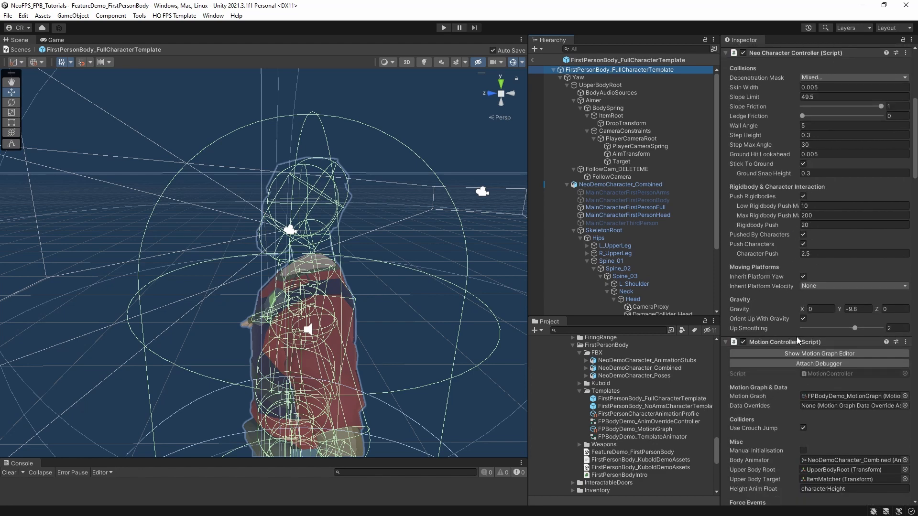
scroll(789, 423, "down", 3)
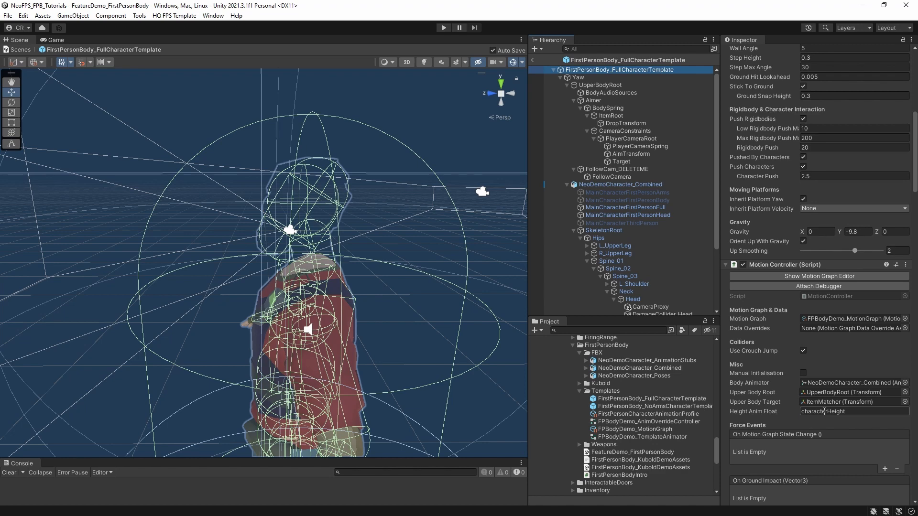
scroll(827, 407, "down", 1)
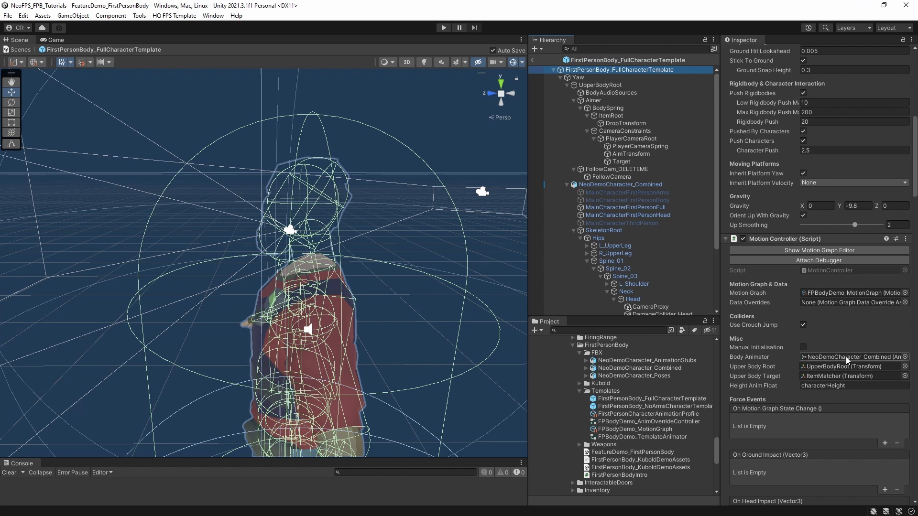
left_click(865, 355)
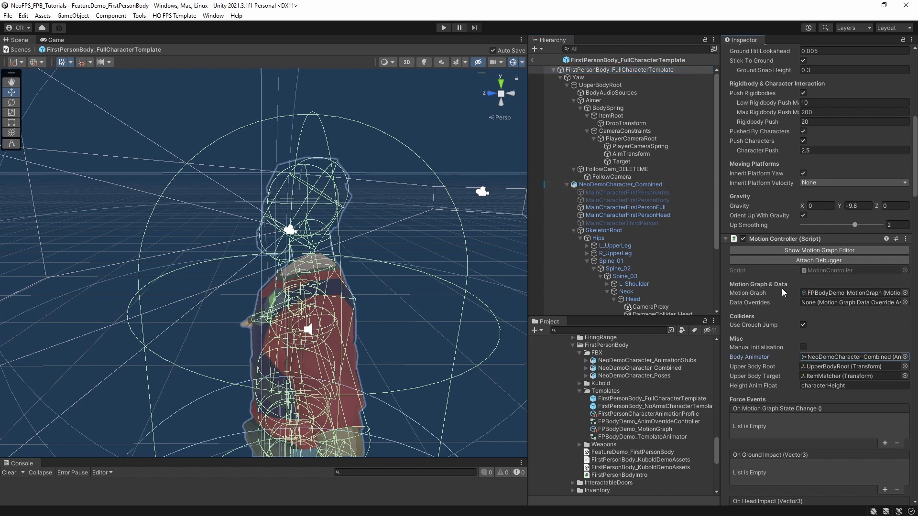
scroll(795, 313, "down", 3)
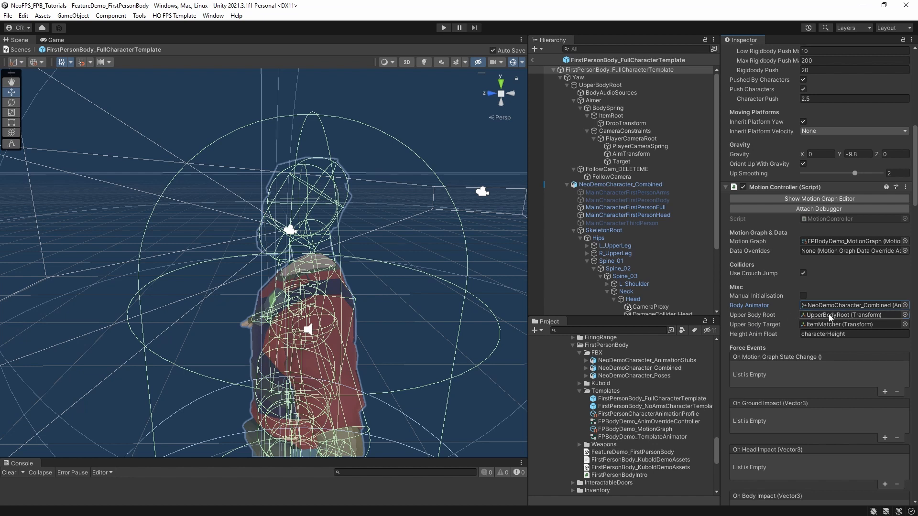
- Examine the Motion Controller's Upper Body Root, Upper Body Target and Height Anim Float settings against the matching hierarchy objects
left_click(599, 85)
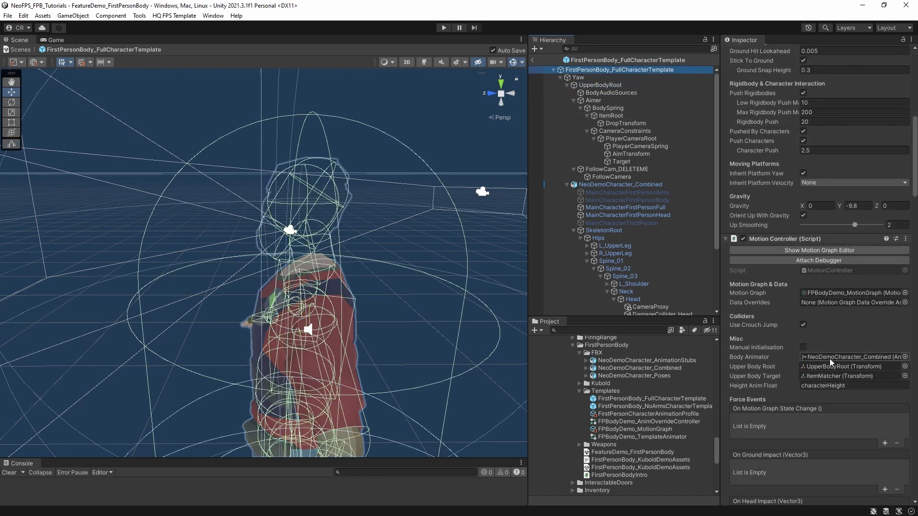
scroll(830, 359, "down", 3)
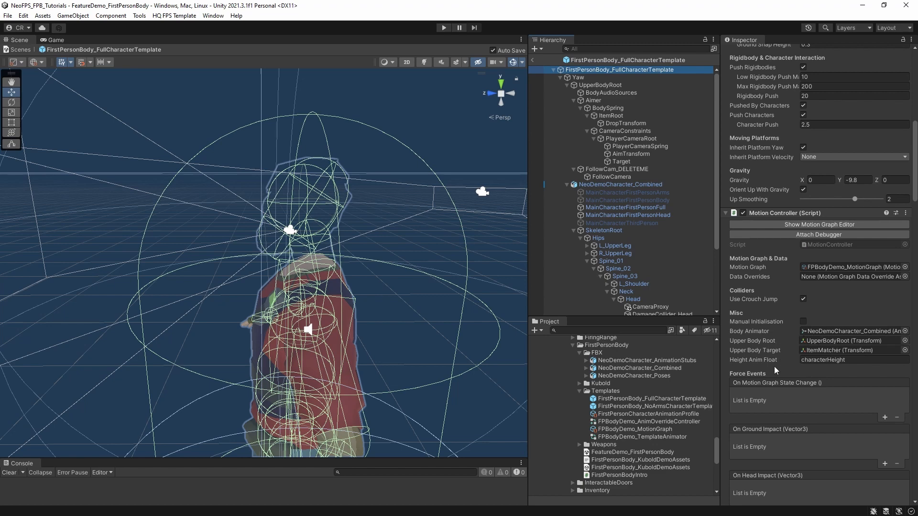
mouse_move(755, 359)
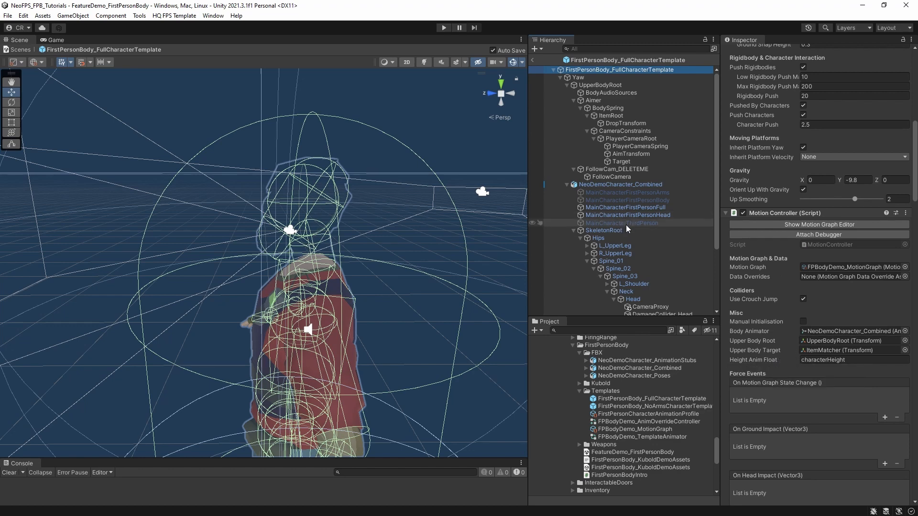
scroll(659, 285, "down", 3)
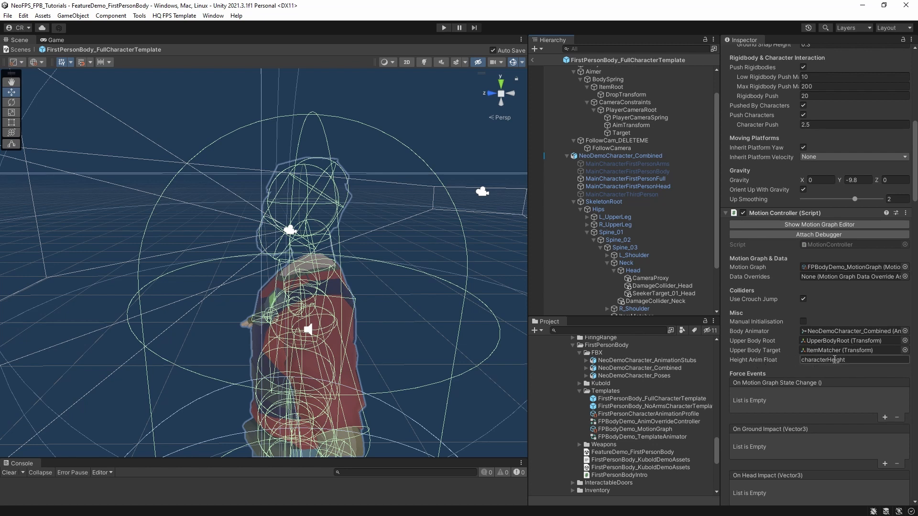
left_click(854, 361)
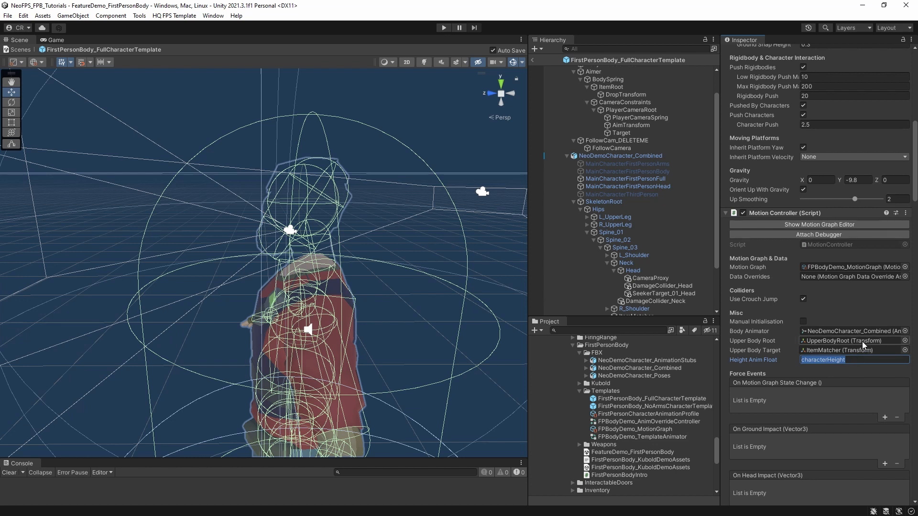
left_click(862, 341)
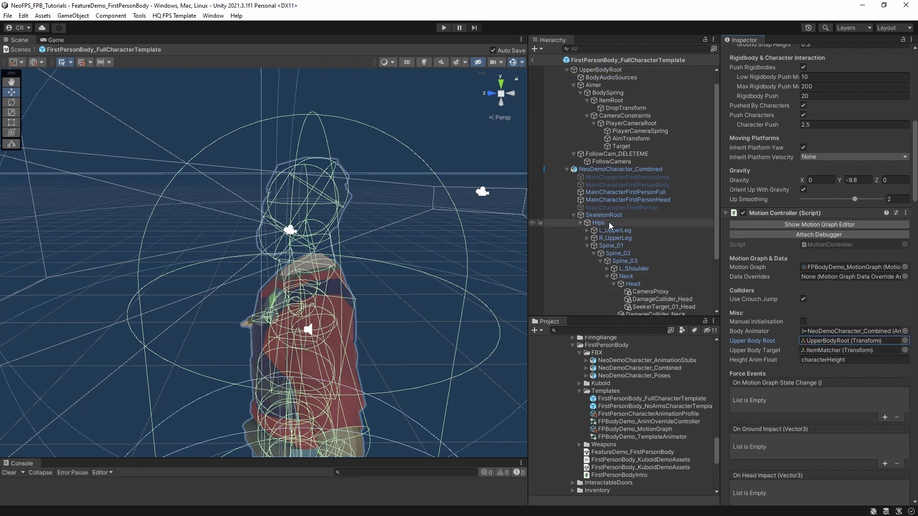
left_click(837, 348)
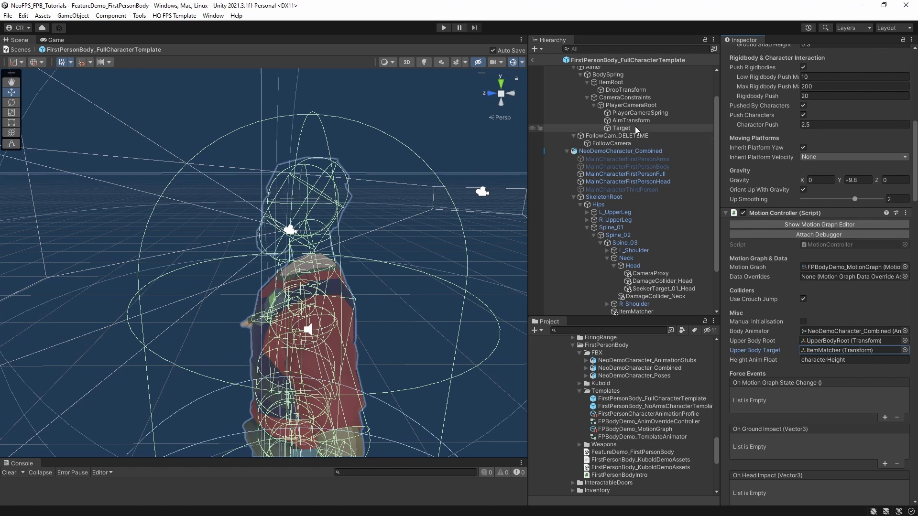
scroll(635, 128, "up", 2)
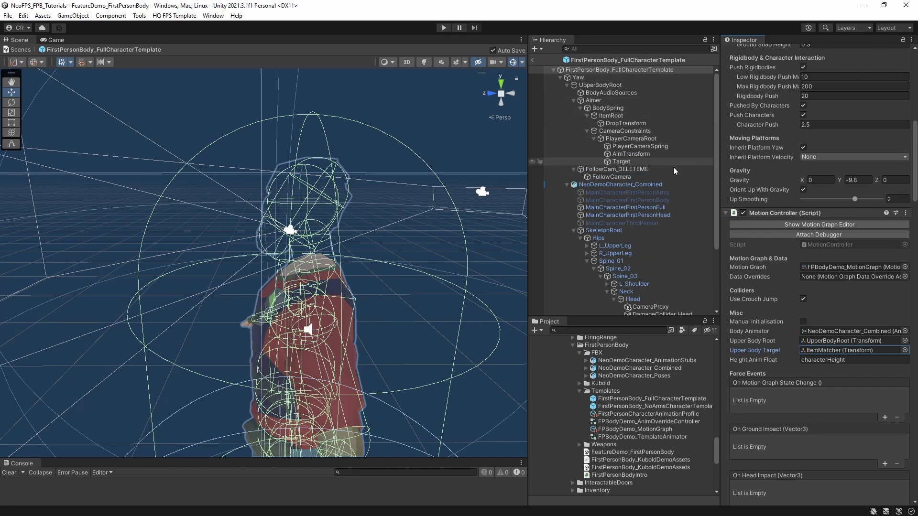
- Examine the root object's Mouse And Gamepad Aim Controller, focusing on its Yaw, Aim Yaw and Pitch Transform references and Steering Rate
scroll(794, 300, "down", 10)
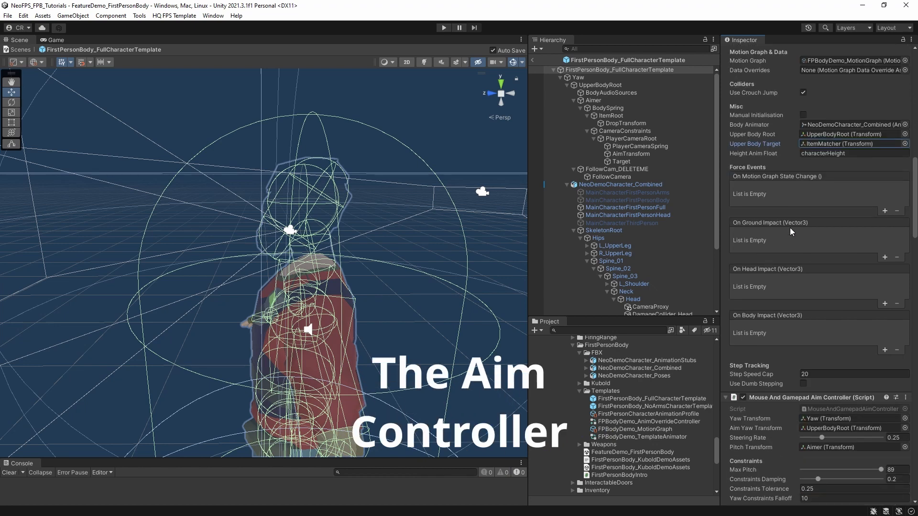
scroll(794, 235, "down", 5)
scroll(825, 315, "down", 4)
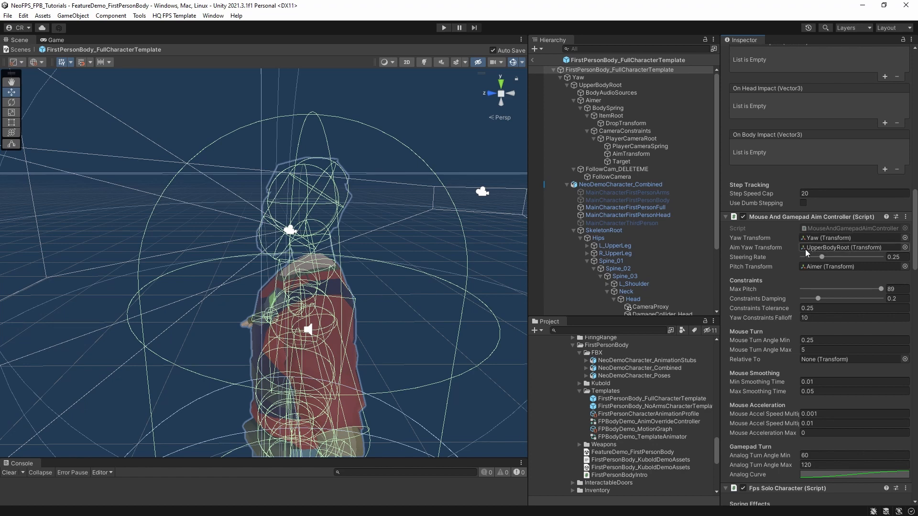
mouse_move(752, 249)
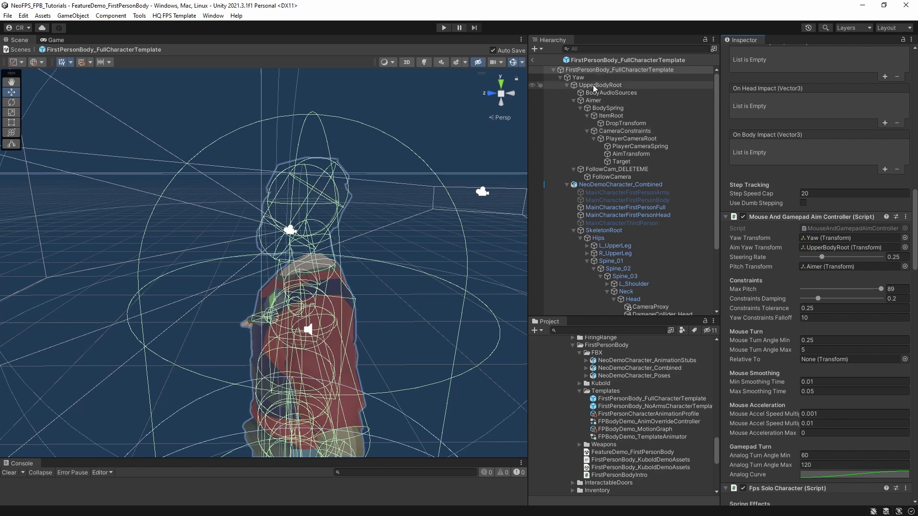
- Locate ItemMatcher under Spine_03, then select CameraConstraints and trace its Default Target to CameraProxy in the hierarchy
scroll(655, 249, "down", 3)
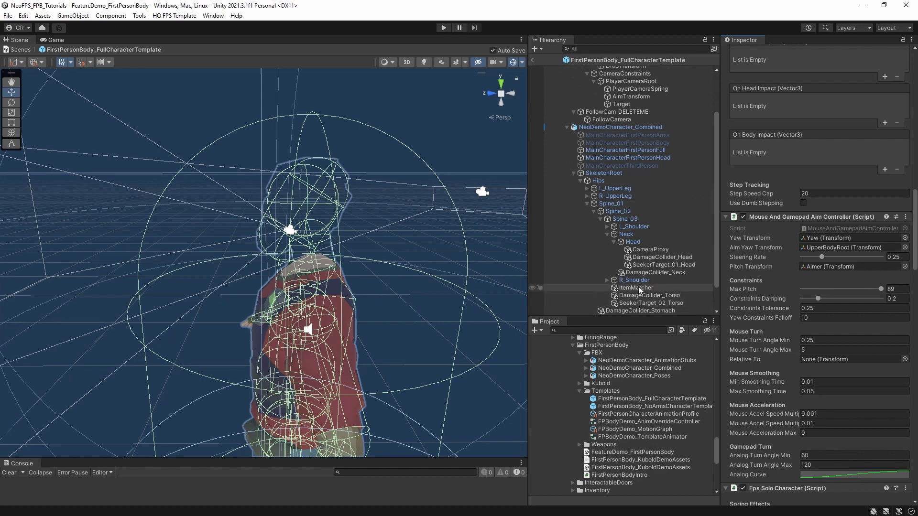
scroll(636, 268, "up", 3)
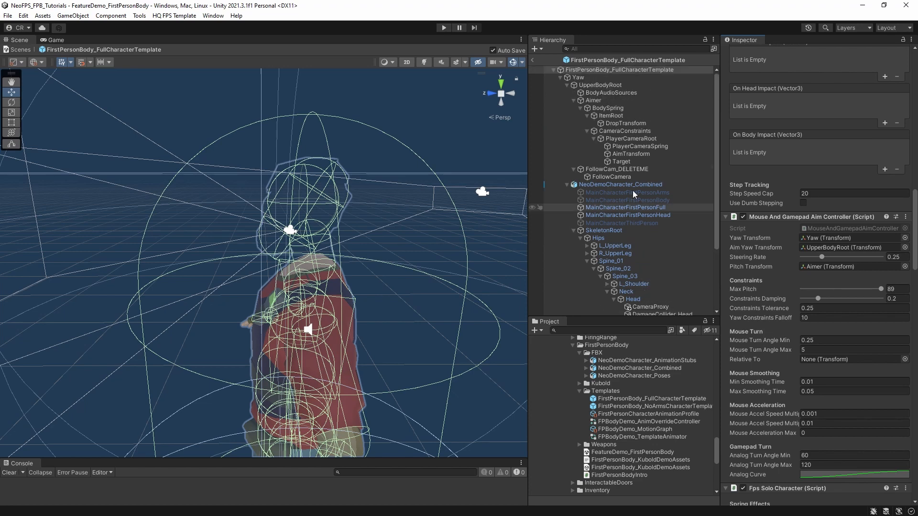
left_click(630, 132)
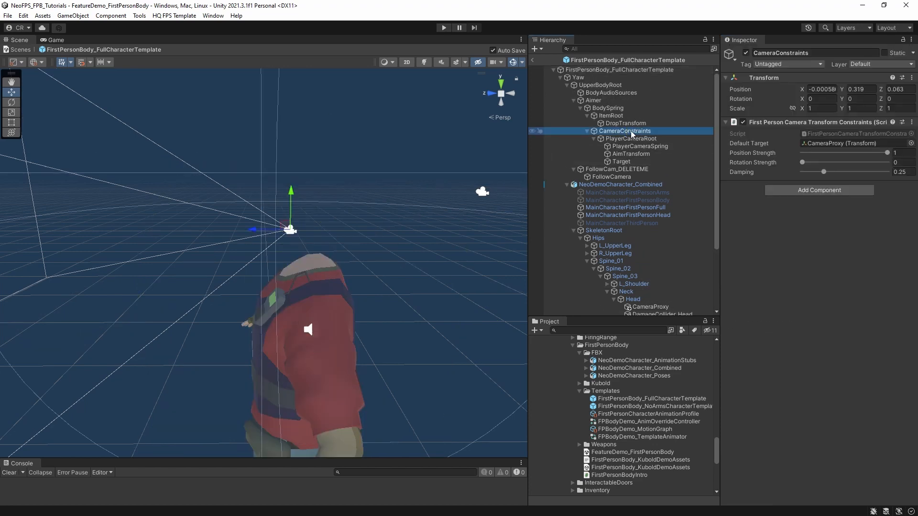
scroll(636, 139, "down", 3)
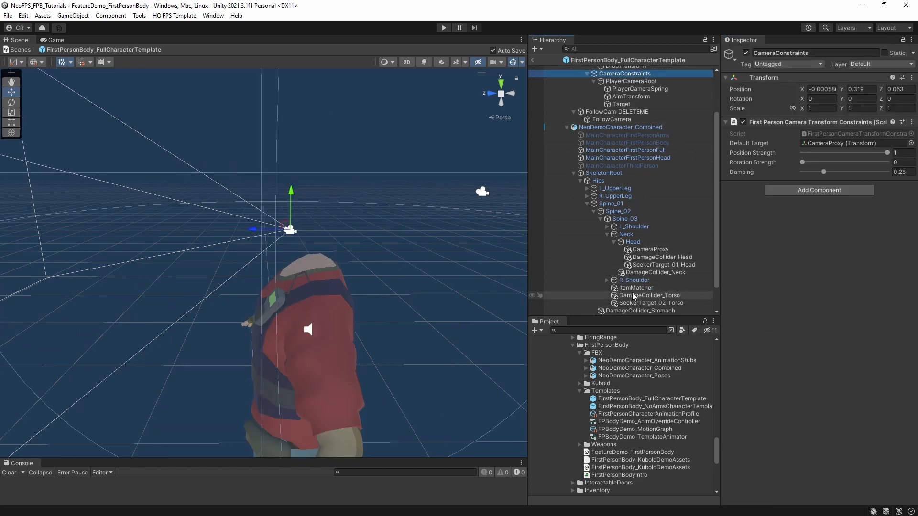
scroll(656, 251, "up", 2)
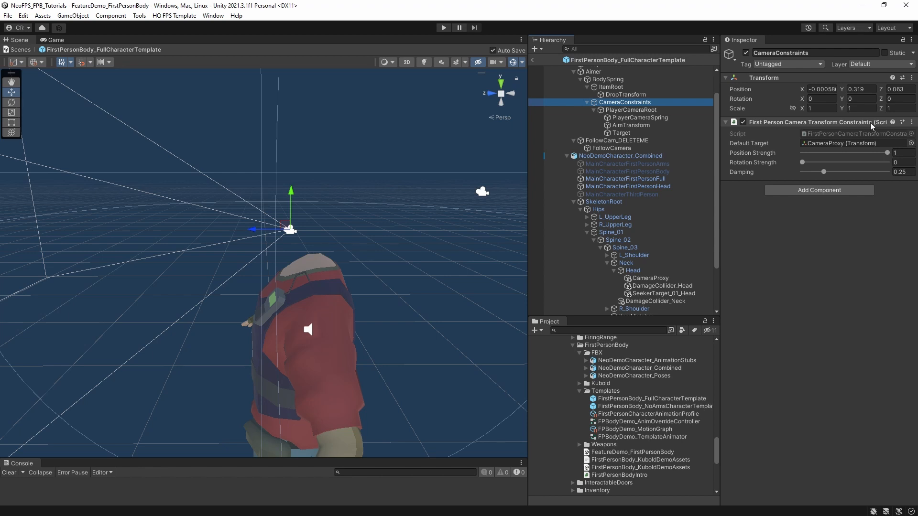
left_click(831, 142)
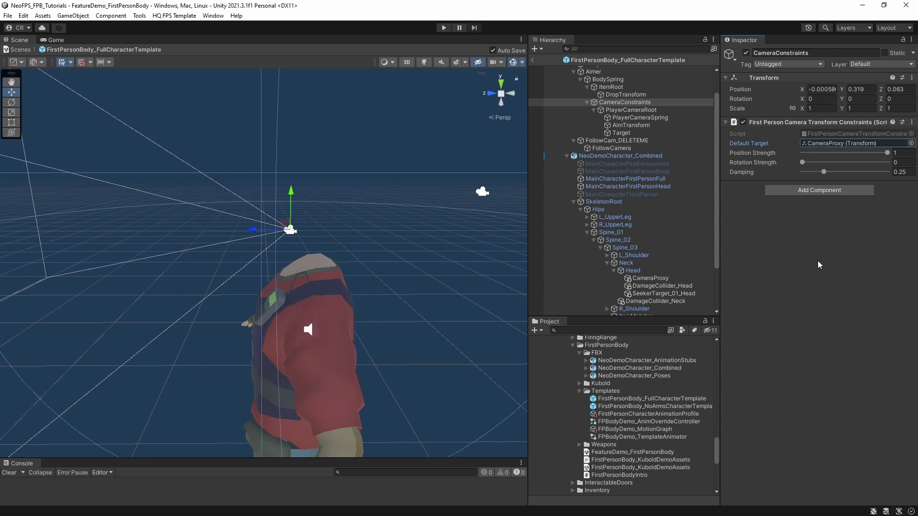
- Select NeoDemoCharacter_Combined and examine its Animator, First Person Character Arms and First Person Body components
left_click(630, 155)
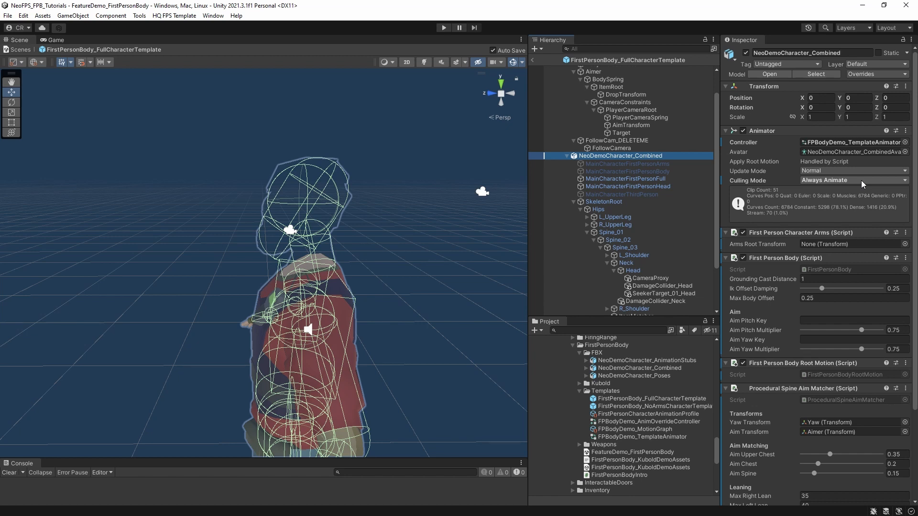
scroll(862, 181, "down", 2)
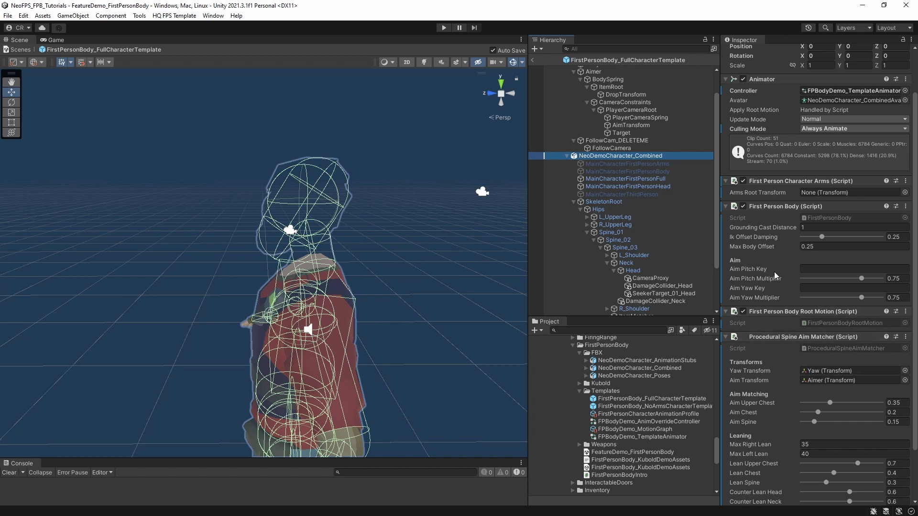
mouse_move(780, 266)
- Try FollowCamera as the Arms Root Transform of First Person Character Arms, and reset the reference to None
left_click_drag(611, 148, 861, 192)
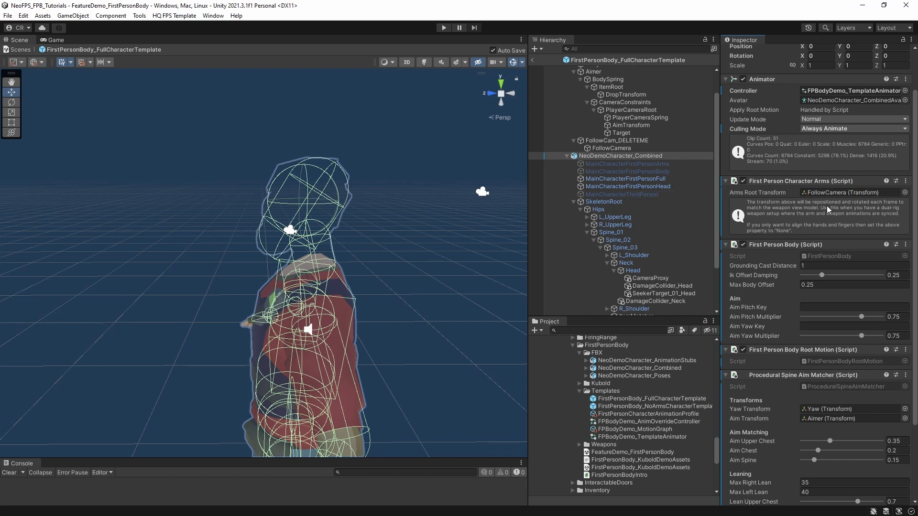
left_click(905, 193)
double_click(571, 49)
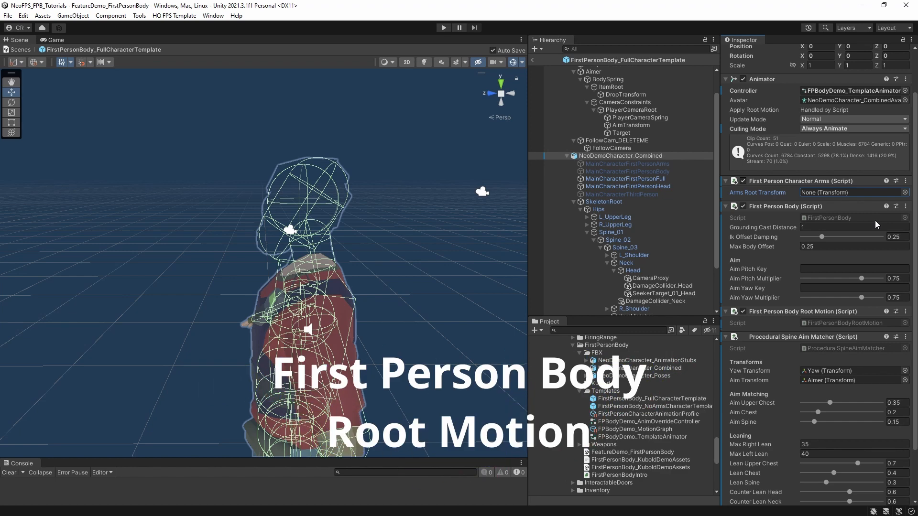
- Examine the First Person Body Root Motion component together with the Animator's Apply Root Motion setting
scroll(842, 279, "down", 3)
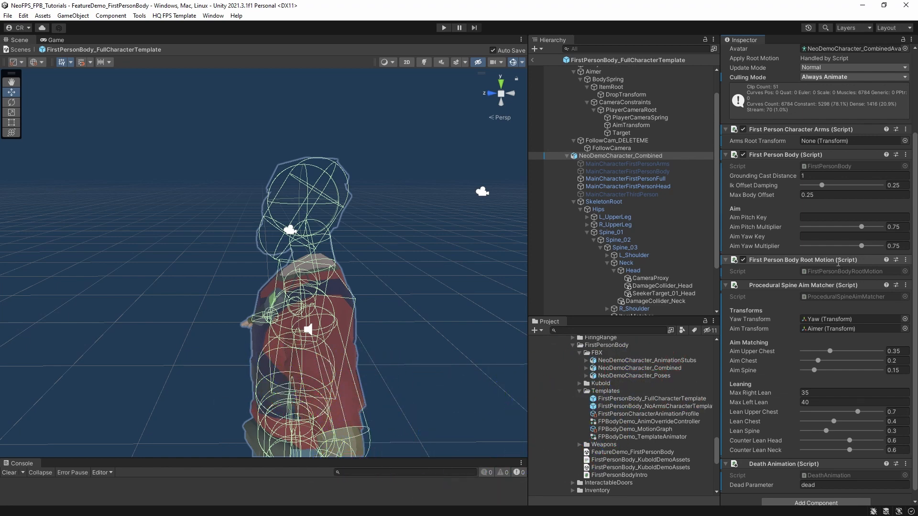
scroll(837, 262, "up", 2)
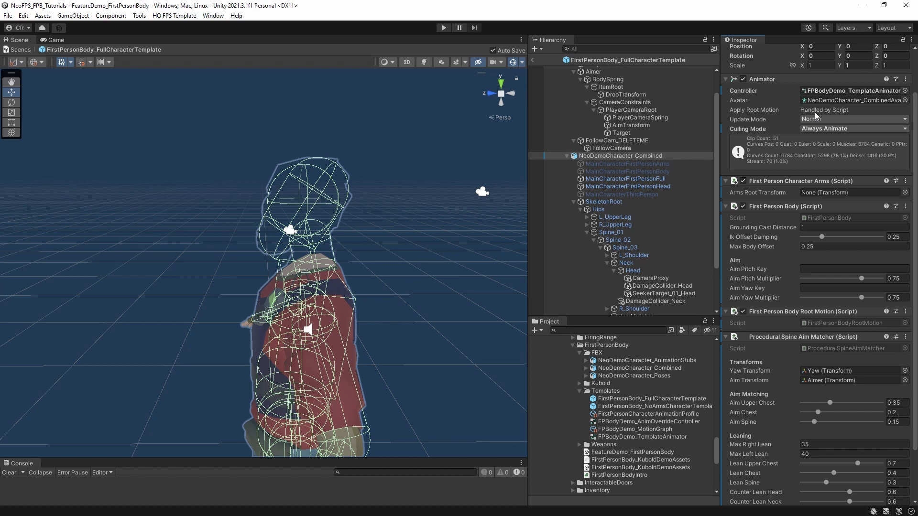
scroll(781, 306, "down", 1)
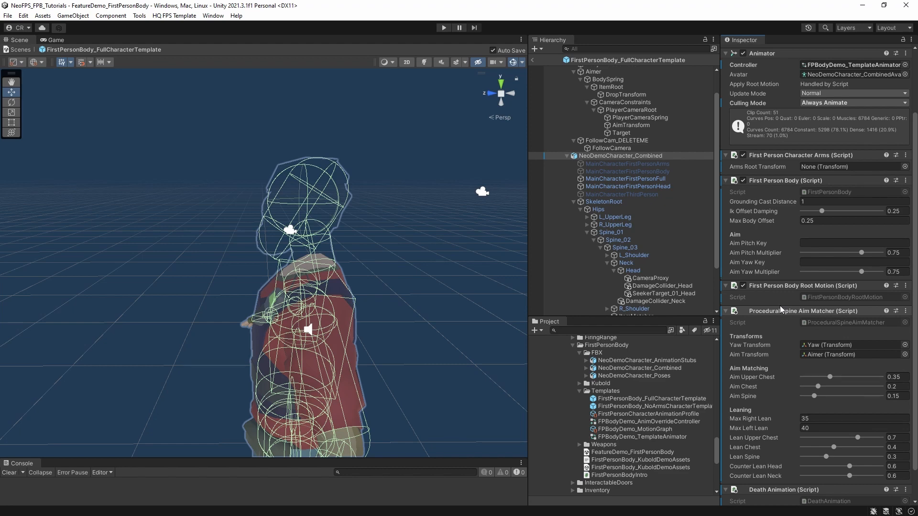
- Examine the Procedural Spine Aim Matcher's Yaw and Aim Transforms, Aim Matching and Leaning settings against the character hierarchy
scroll(801, 324, "down", 2)
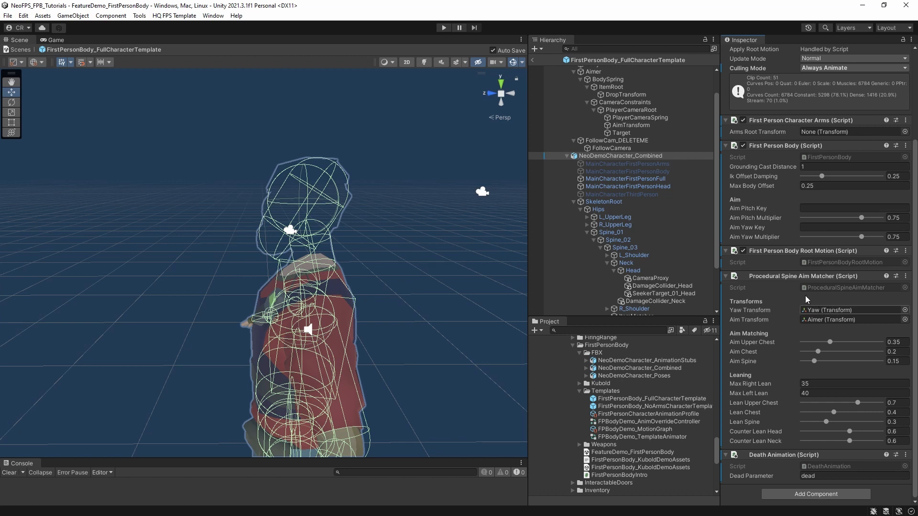
scroll(612, 119, "up", 3)
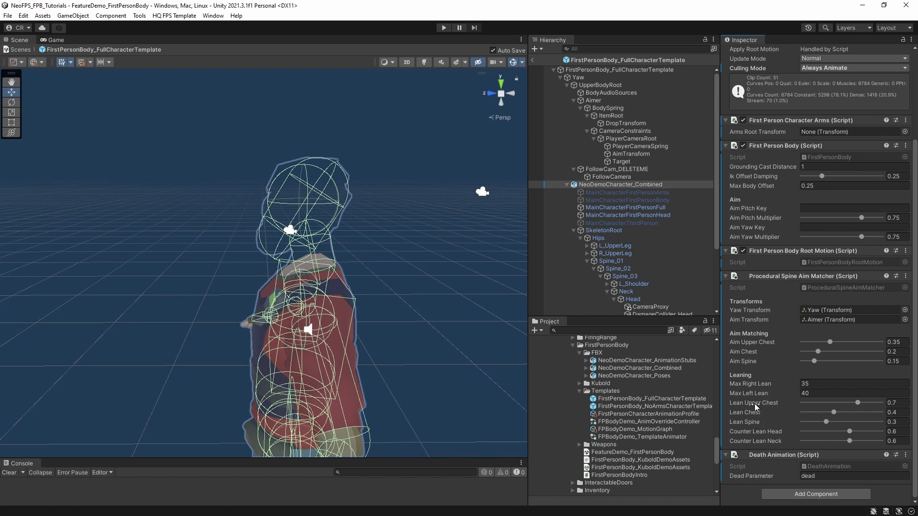
mouse_move(766, 434)
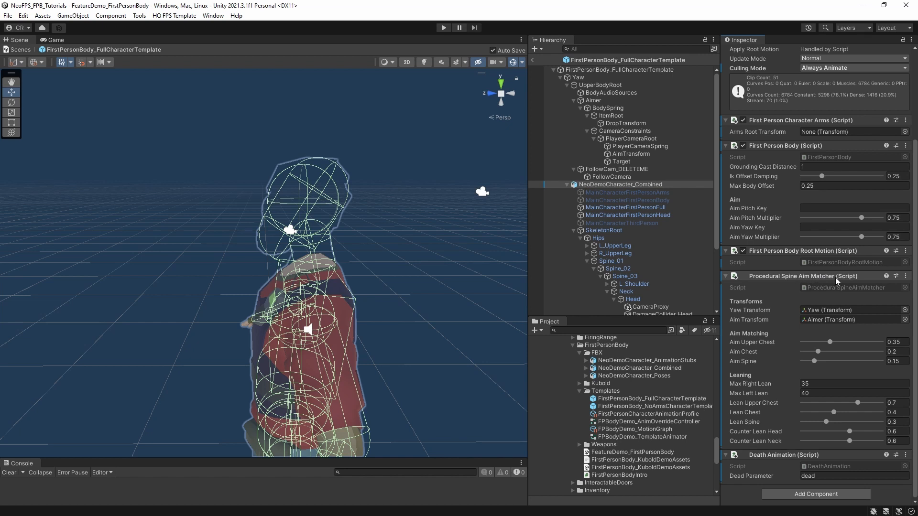
mouse_move(789, 412)
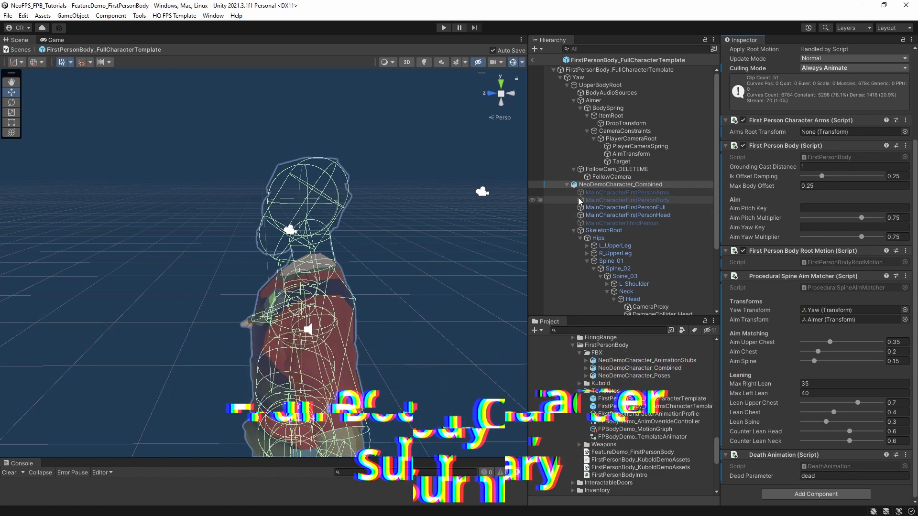
- Review the NeoDemoCharacter_Combined components, then inspect UpperBodyRoot and its matching ItemMatcher object under Spine_03
left_click(568, 185)
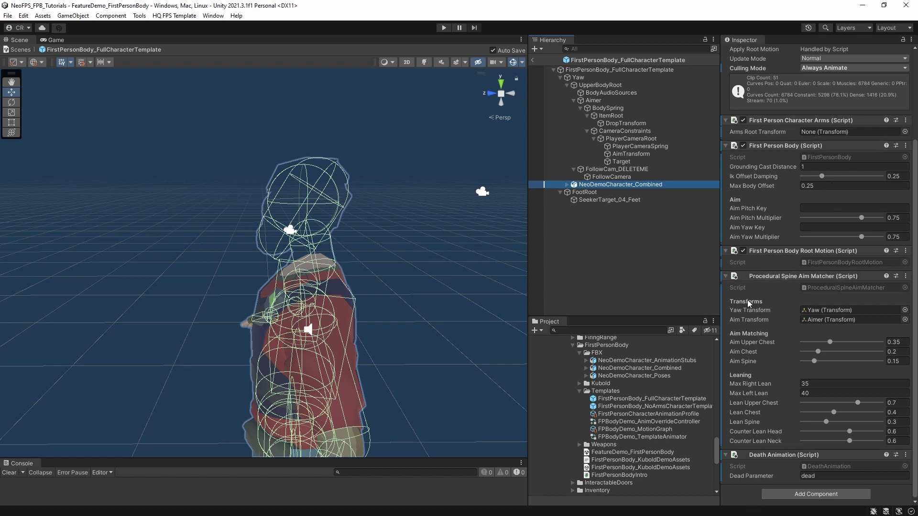
scroll(793, 386, "up", 3)
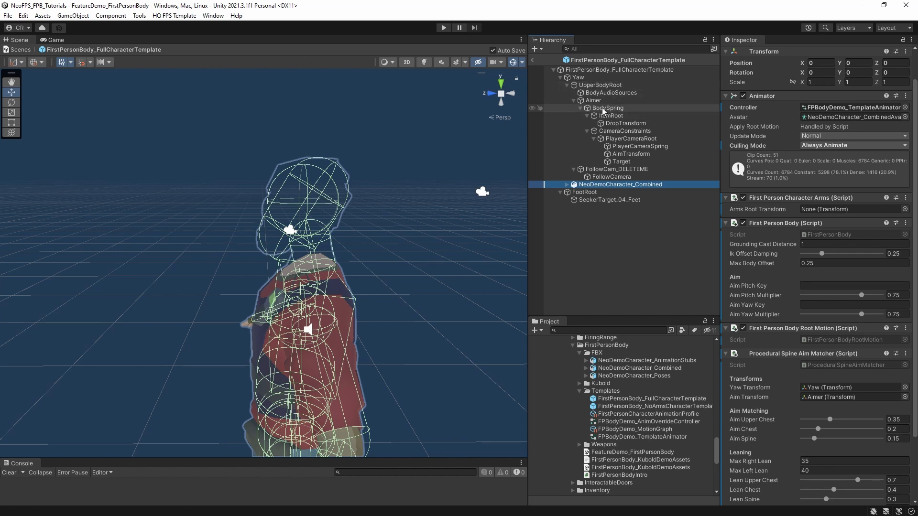
left_click(587, 85)
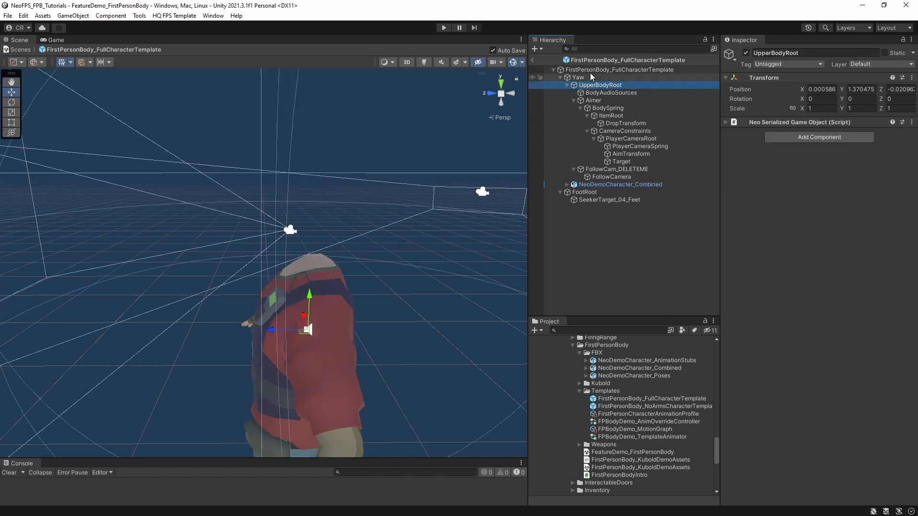
left_click(566, 184)
scroll(597, 193, "down", 3)
left_click(641, 258)
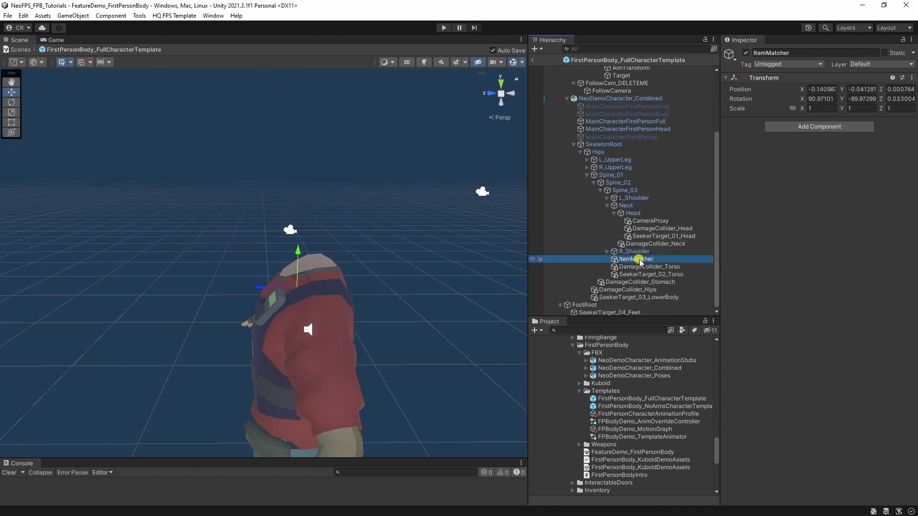
scroll(649, 258, "up", 3)
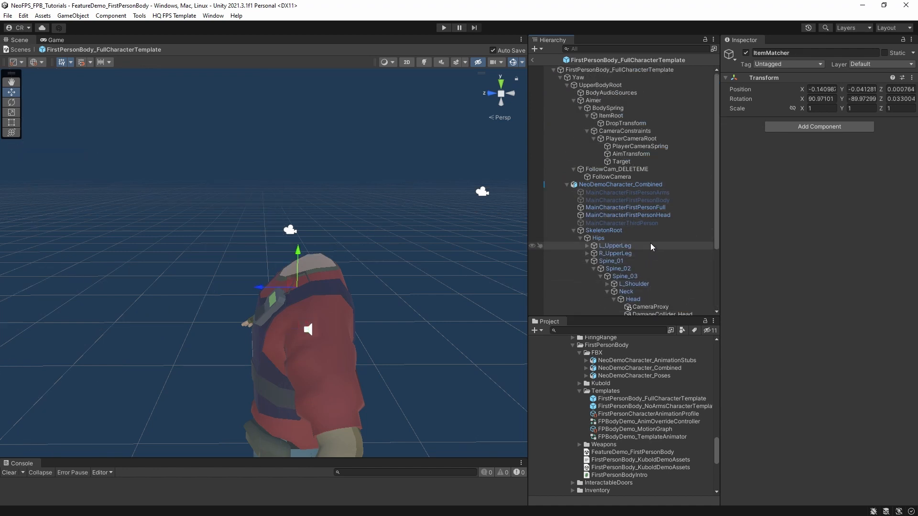
- Inspect CameraConstraints and its matching CameraProxy object under the Head bone
left_click(606, 132)
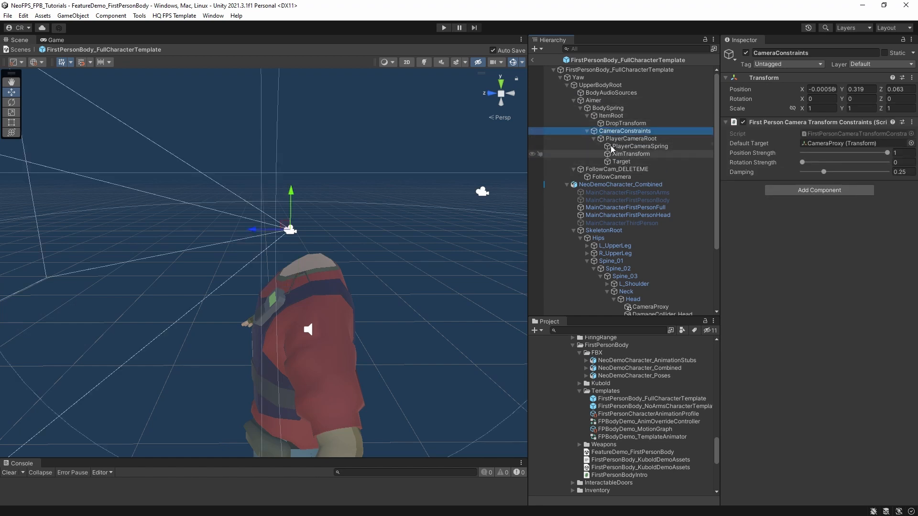
scroll(624, 134, "down", 3)
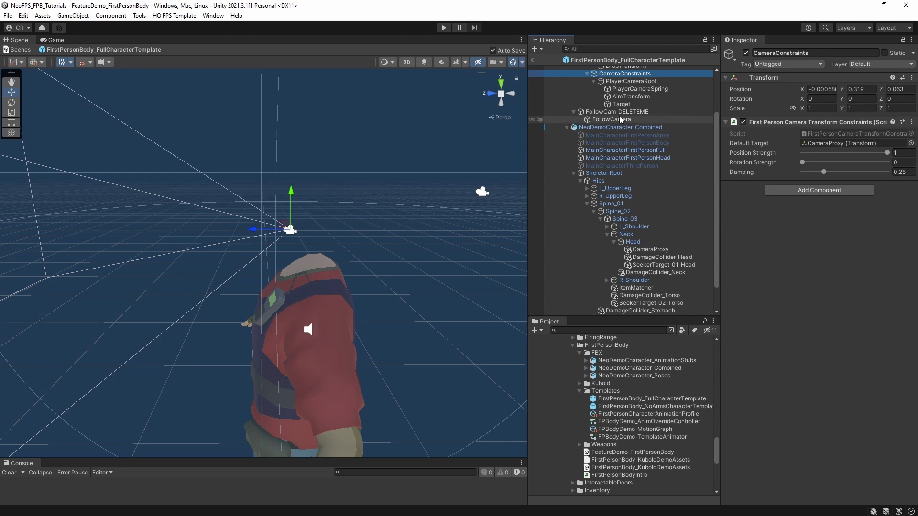
left_click(648, 250)
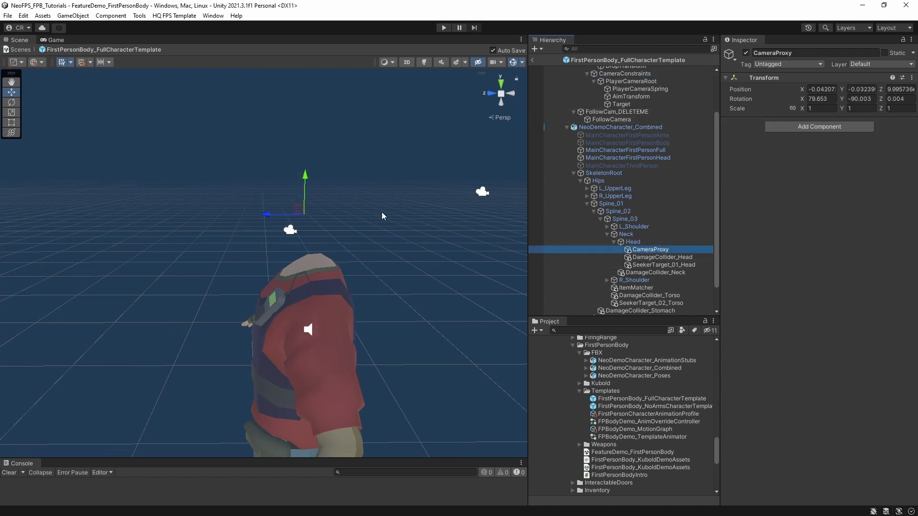
scroll(670, 203, "up", 3)
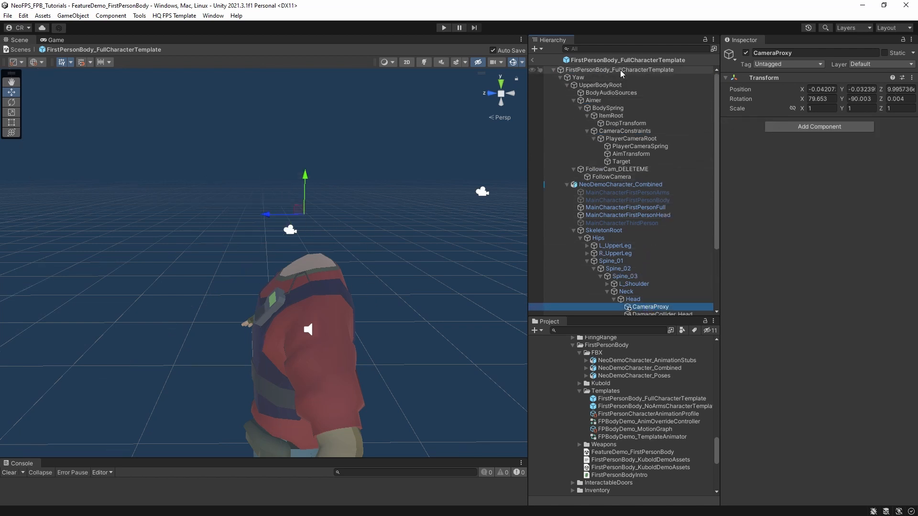
- Select the root object FirstPersonBody_FullCharacterTemplate and review its Motion Controller's body animator and upper body references
left_click(603, 70)
scroll(765, 268, "down", 10)
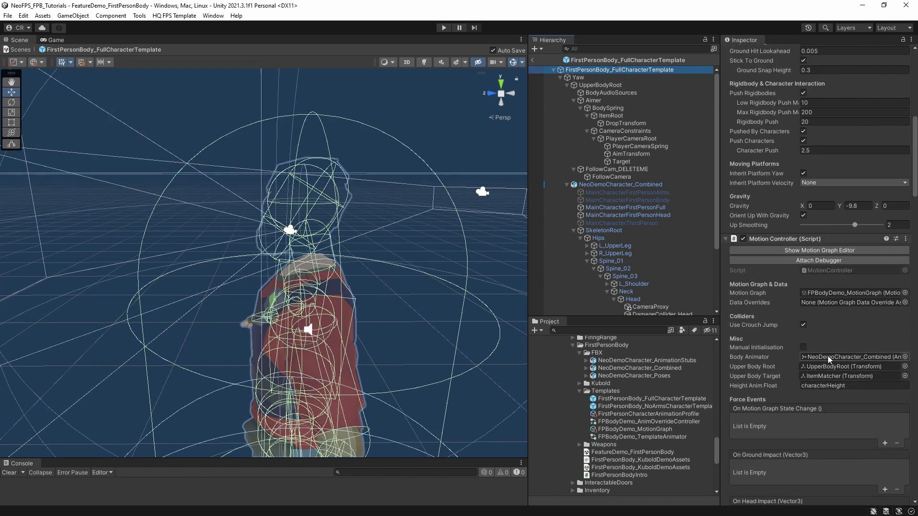
scroll(773, 373, "down", 7)
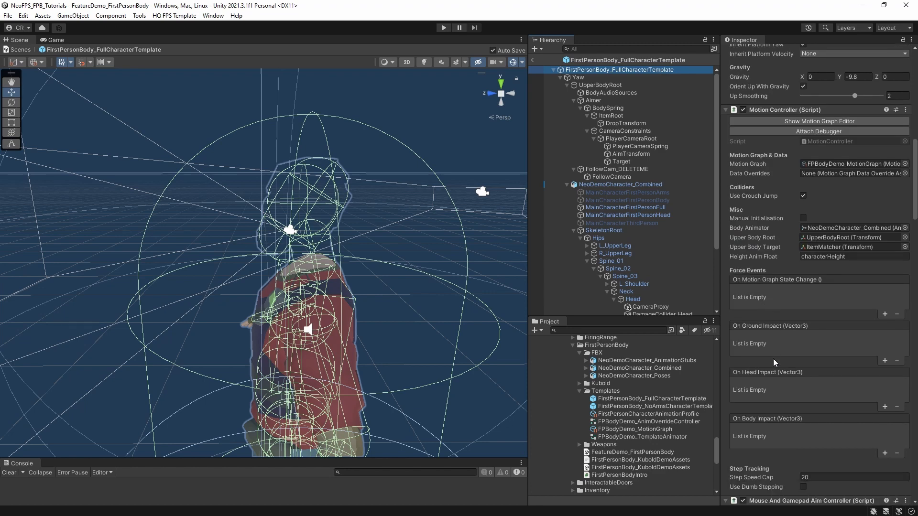
scroll(776, 351, "down", 2)
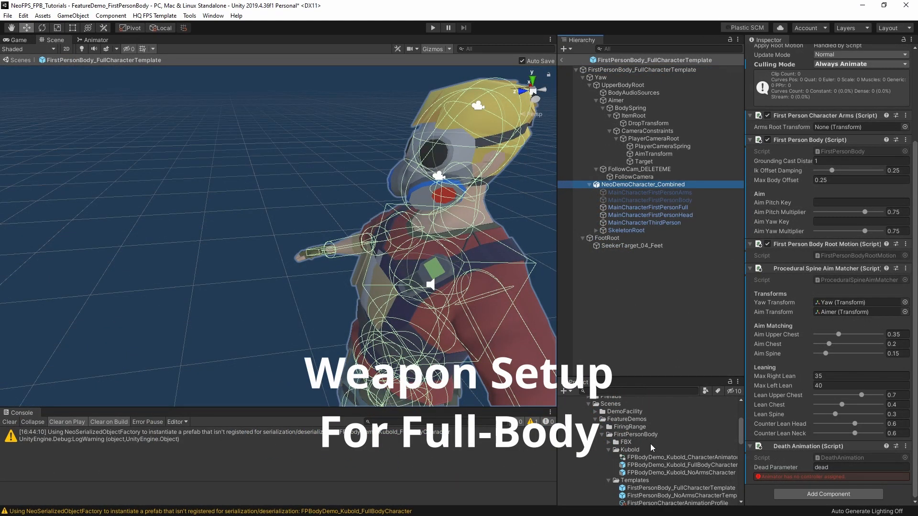
- Open the FirstPersonBody_FirearmAssaultRifle prefab from the Weapons folder and select its asset to show the Modular Firearm settings
scroll(636, 436, "down", 3)
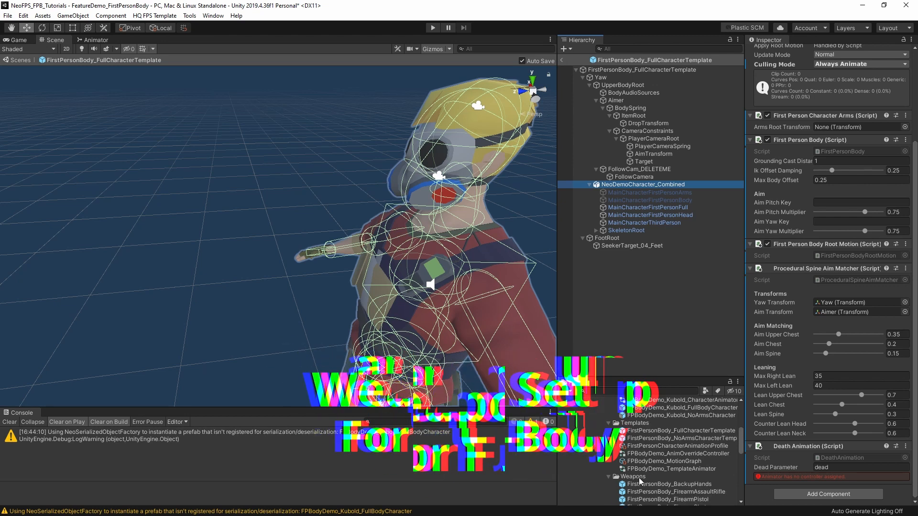
scroll(655, 472, "down", 2)
double_click(672, 463)
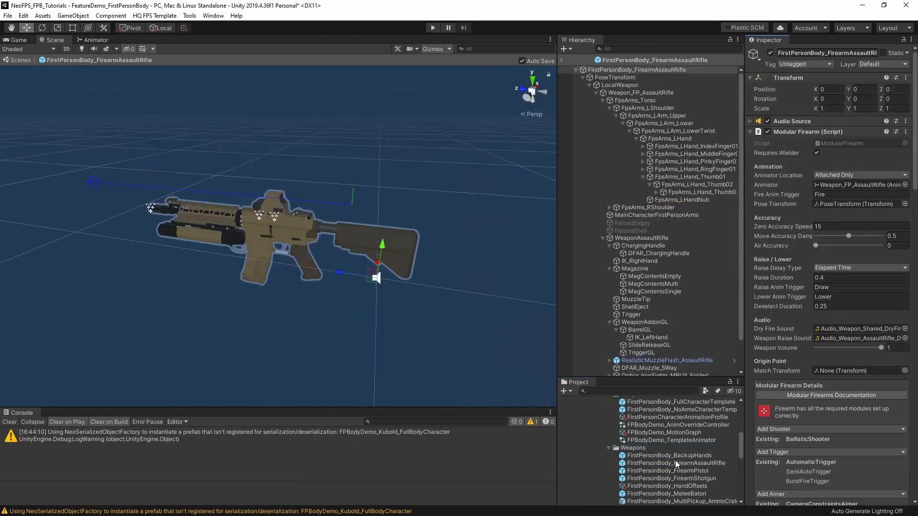
left_click(674, 462)
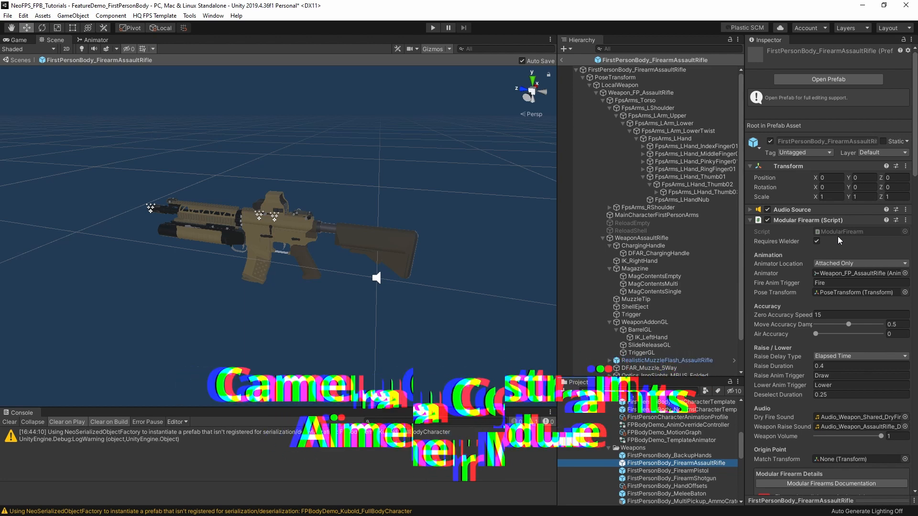
- Review the assault rifle's Modular Firearm settings and modules, continuing down to its Camera Constraints Aimer settings
scroll(841, 239, "down", 3)
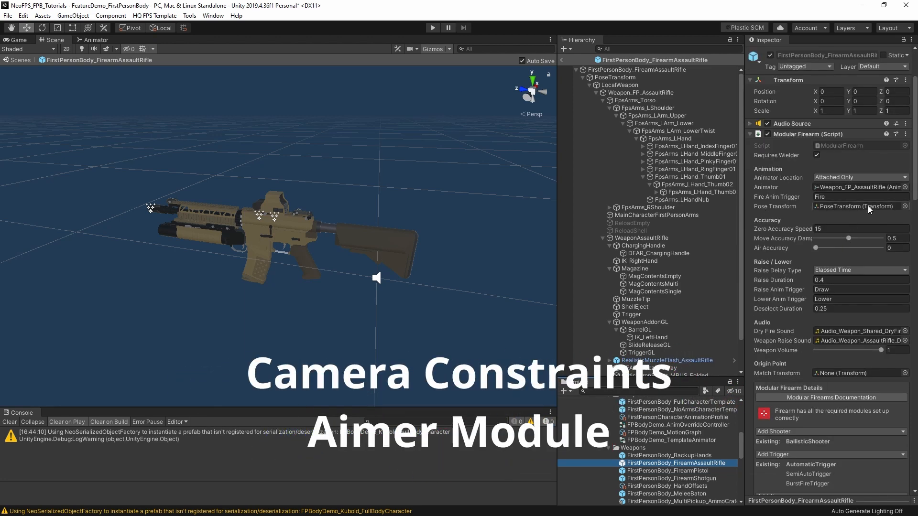
scroll(915, 215, "down", 4)
left_click_drag(915, 215, 916, 333)
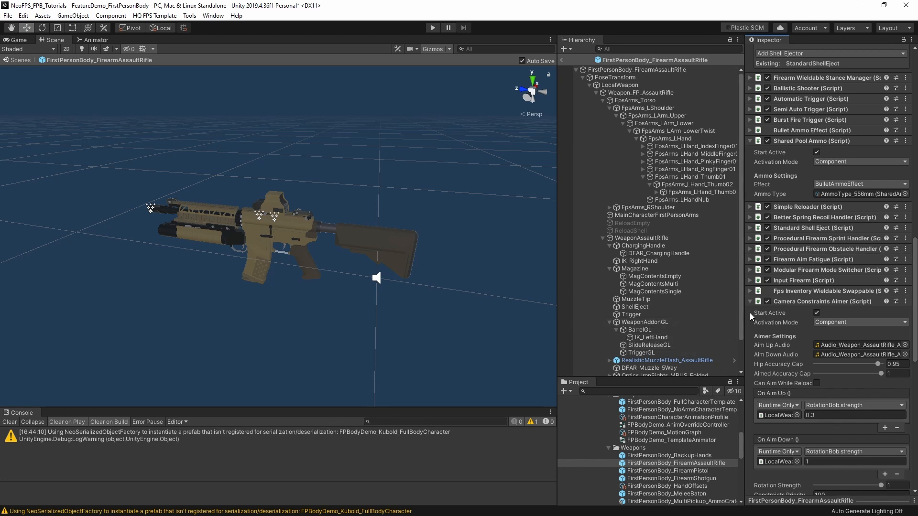
scroll(813, 293, "down", 3)
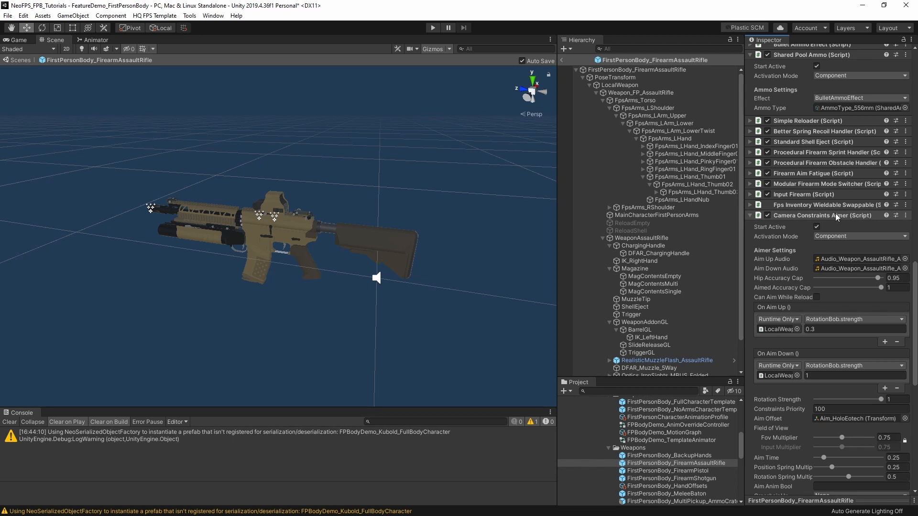
scroll(846, 225, "down", 3)
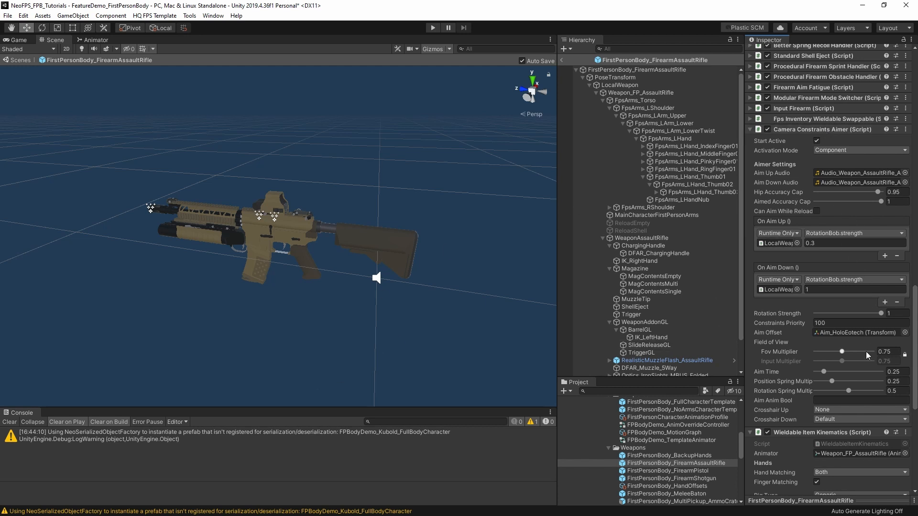
- Locate the aimer's Aim Offset target and inspect Aim_HoloEotech under Optics_HoloEotech
left_click(848, 332)
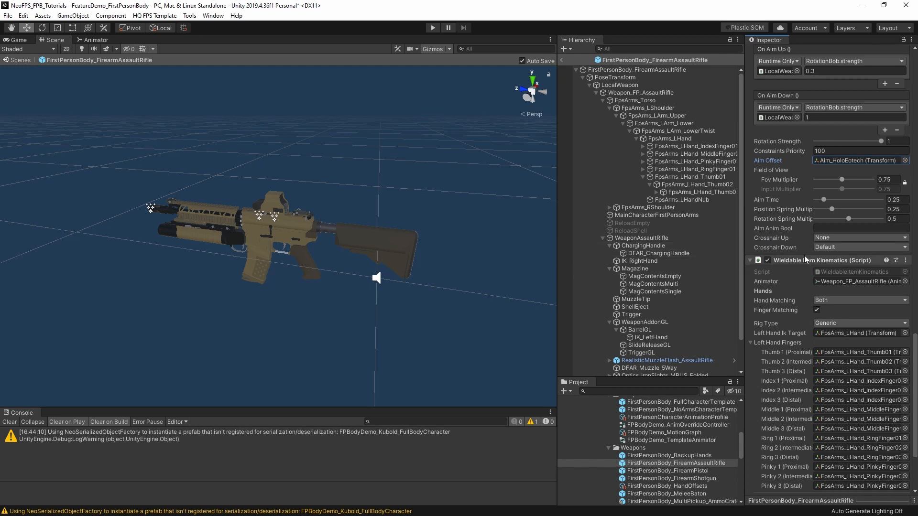
scroll(808, 244, "down", 3)
scroll(706, 277, "down", 3)
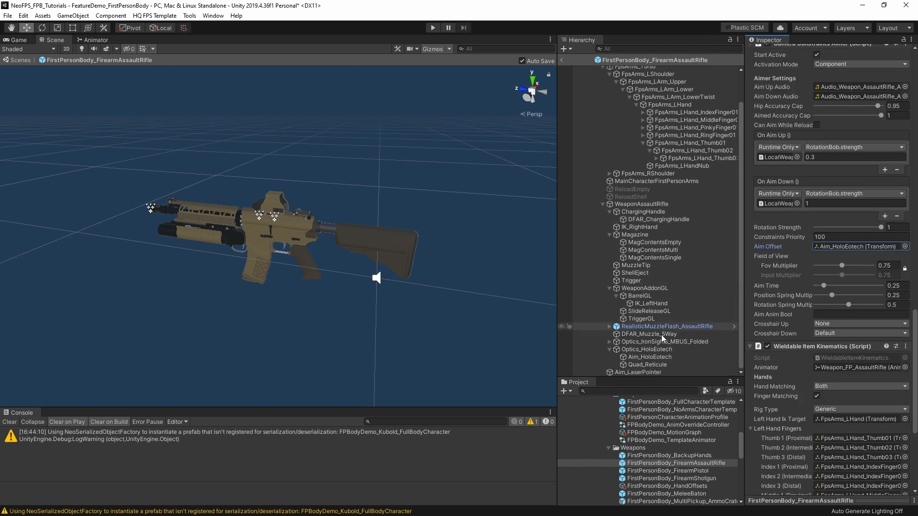
left_click(643, 357)
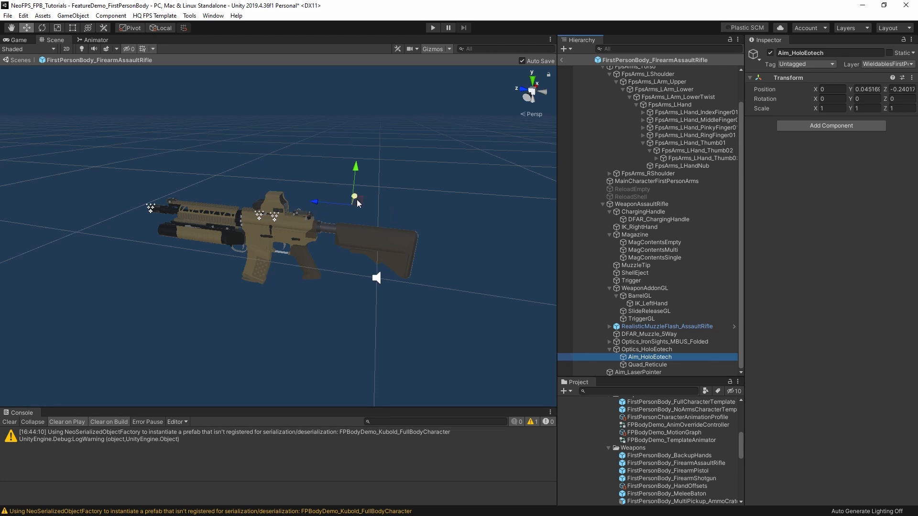
scroll(739, 190, "up", 3)
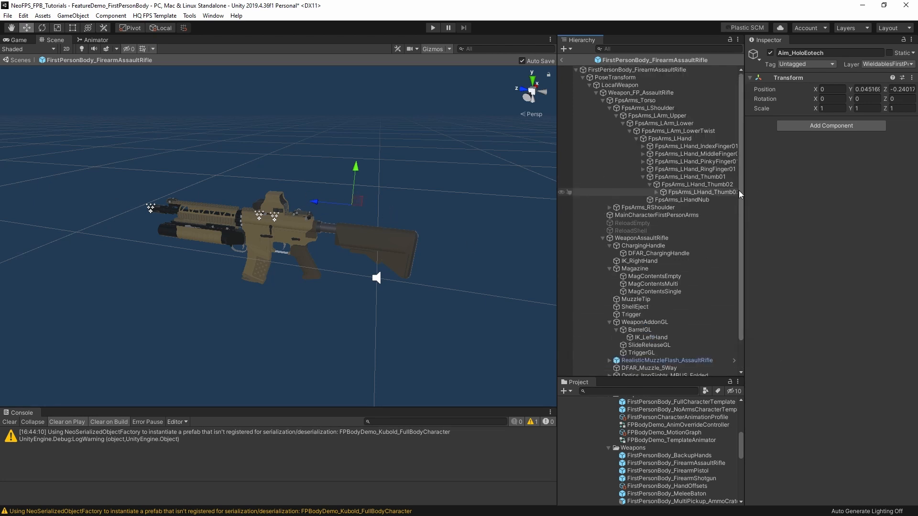
- Select the root FirstPersonBody_FirearmAssaultRifle object and show its Wieldable Item Kinematics settings with Left Hand Fingers collapsed
left_click(636, 69)
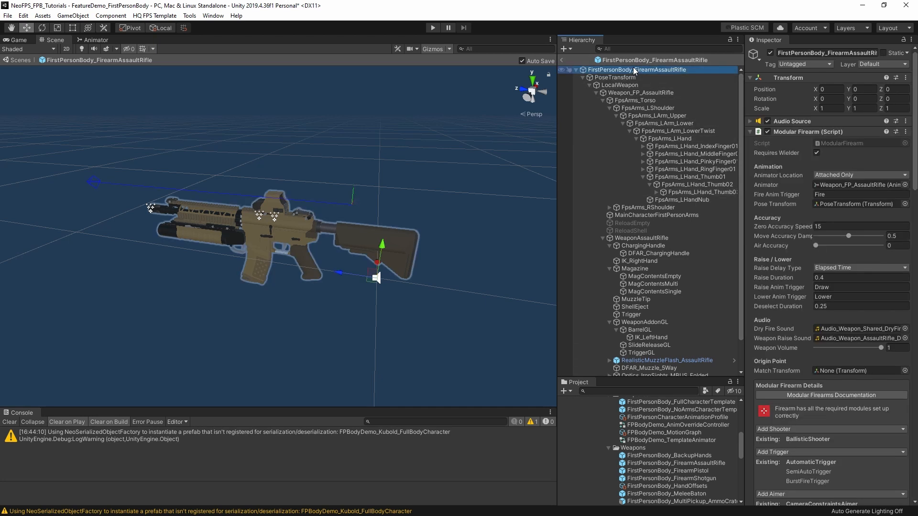
scroll(849, 320, "down", 8)
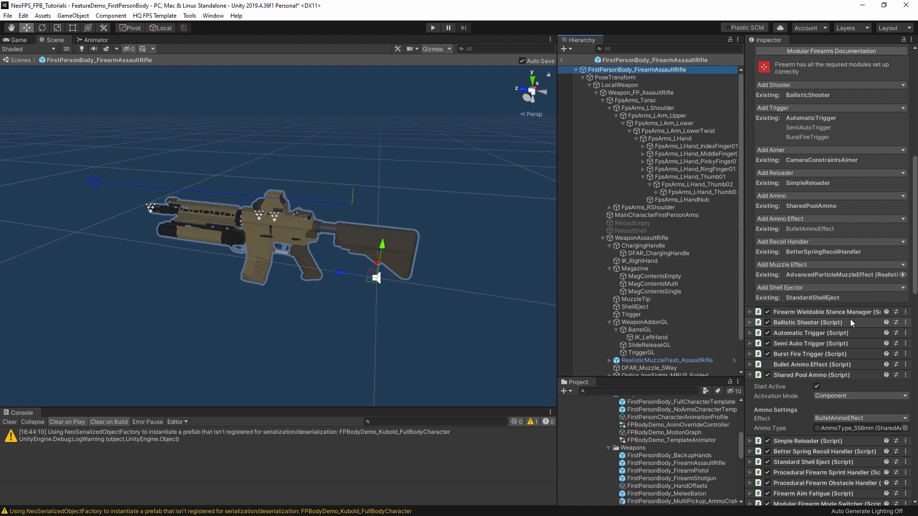
scroll(825, 303, "down", 8)
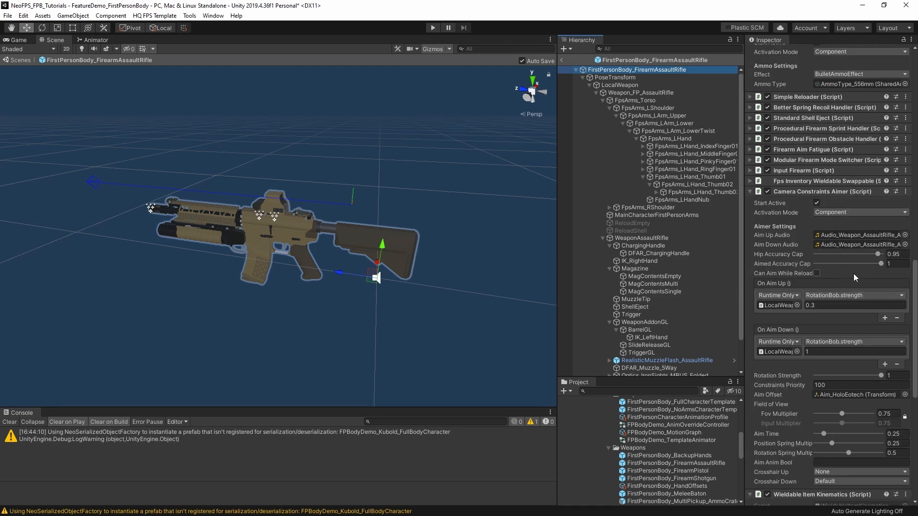
scroll(853, 274, "down", 8)
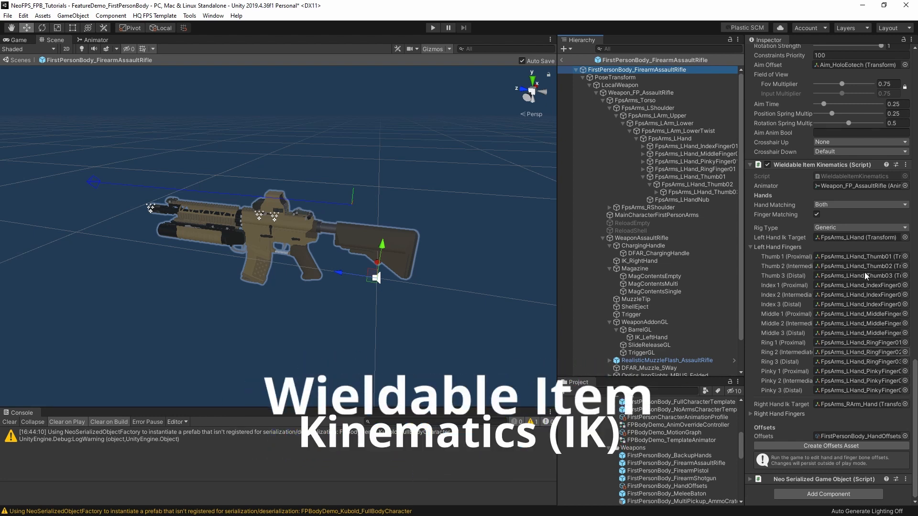
left_click(750, 247)
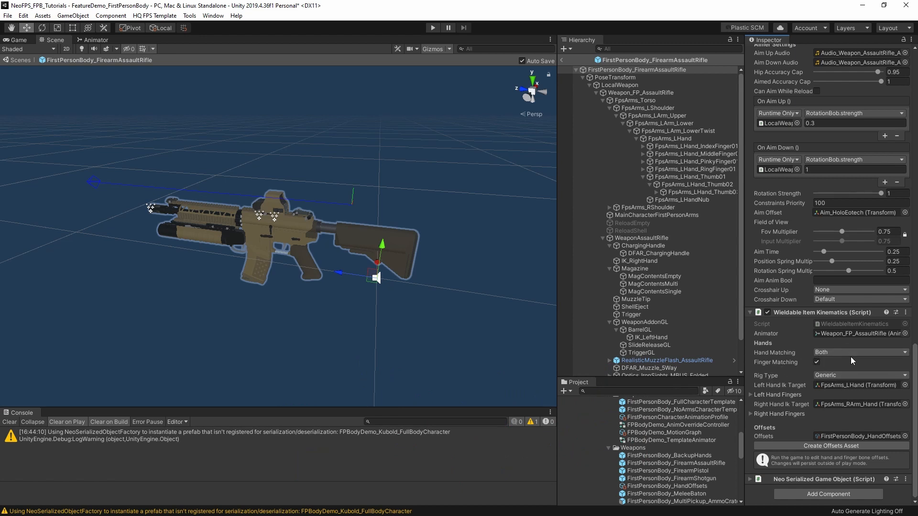
- Check the animator reference and the available Hand Matching and Rig Type options in Wieldable Item Kinematics
left_click(862, 334)
left_click(834, 352)
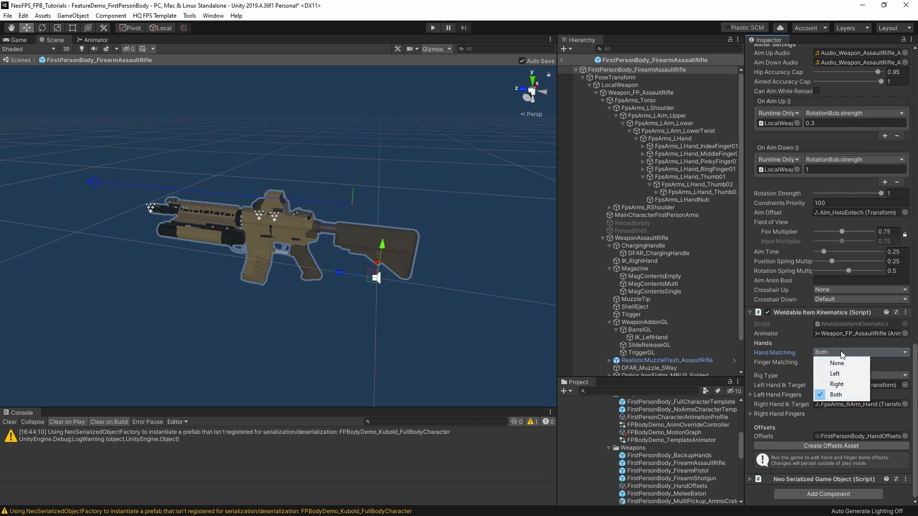
left_click(842, 352)
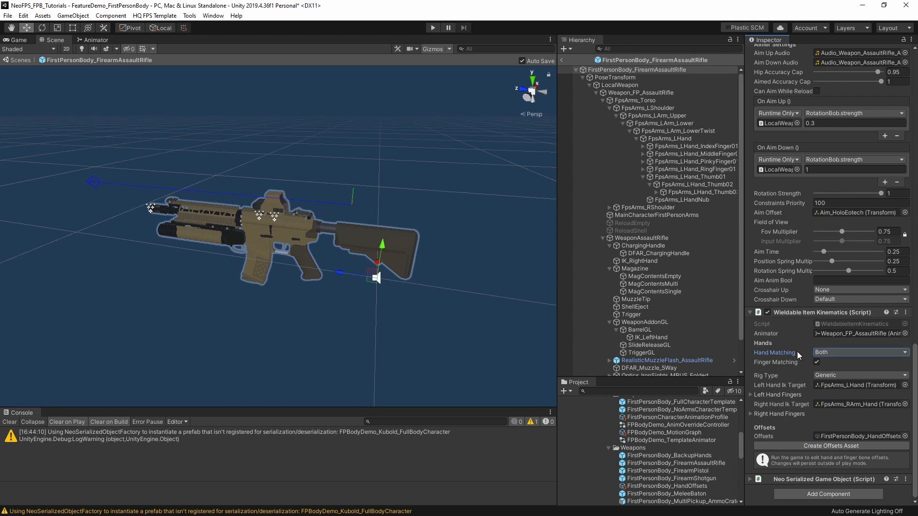
left_click(836, 374)
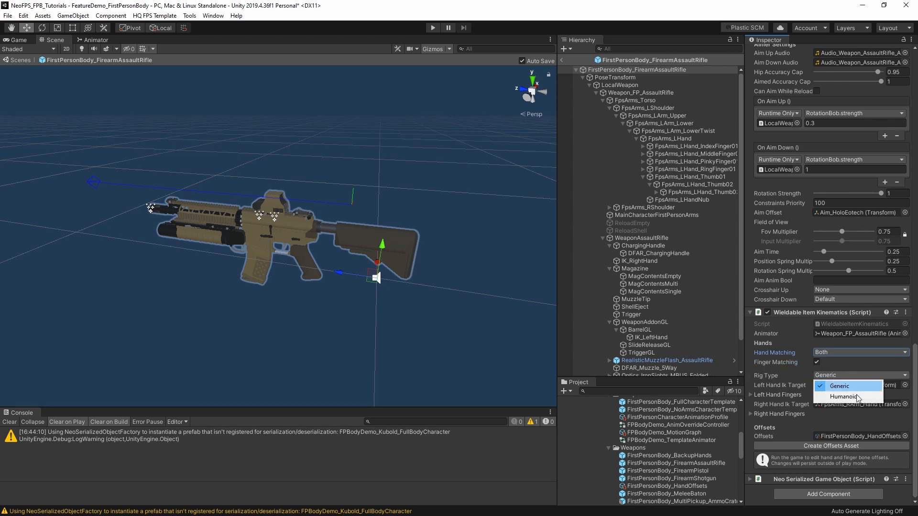
left_click(863, 374)
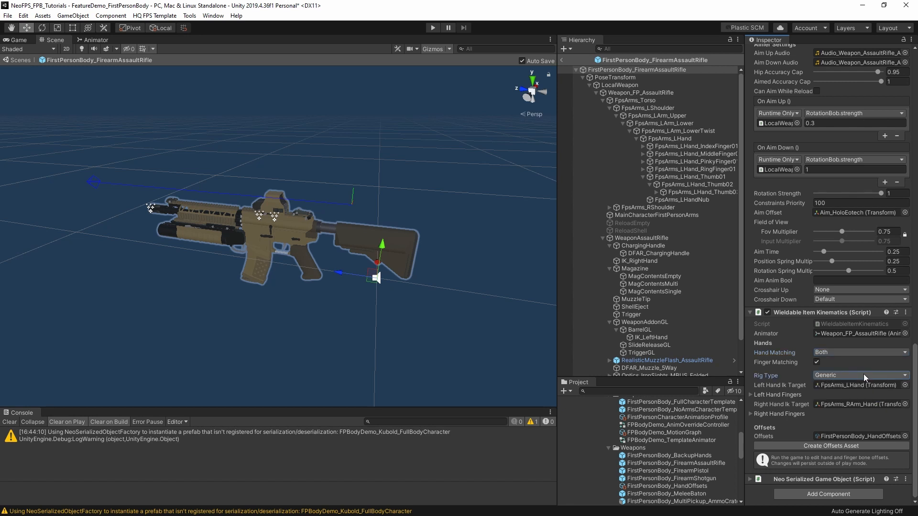
left_click(863, 374)
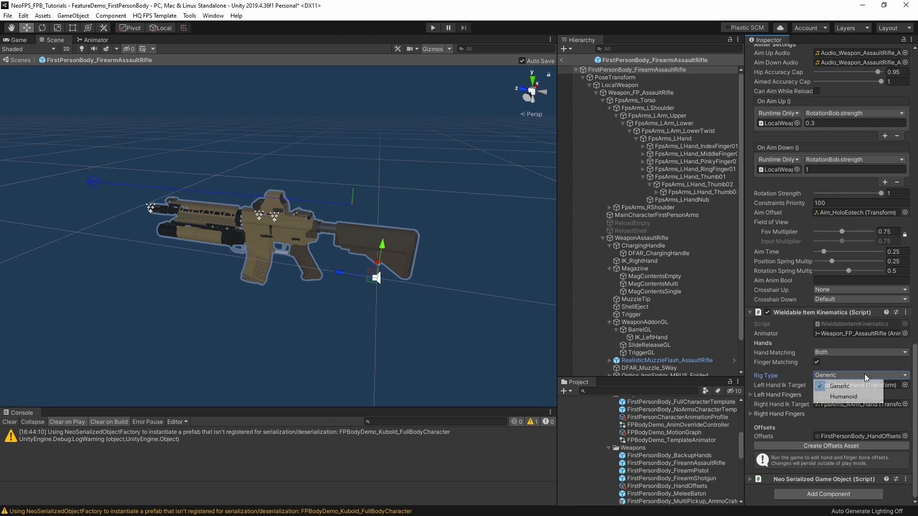
left_click(782, 382)
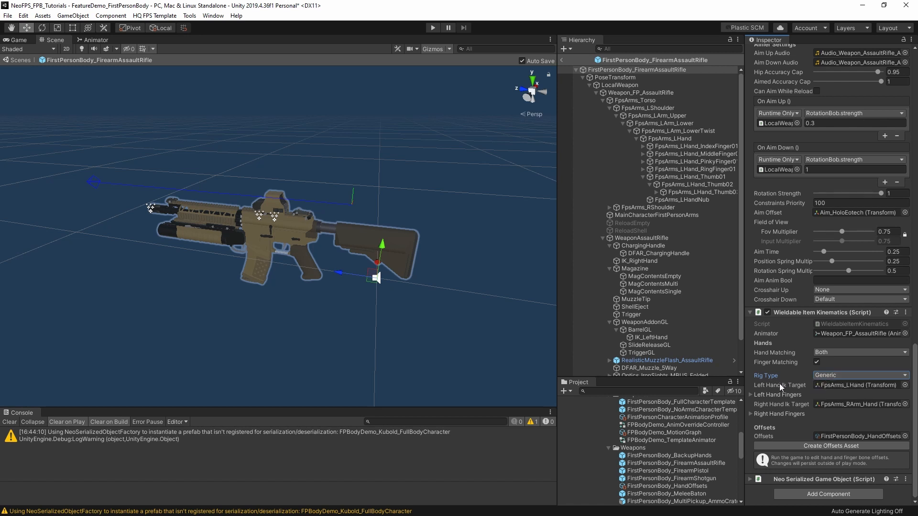
- Expand Left Hand Fingers and locate the left hand IK target plus the thumb and index finger bones in the hierarchy
left_click(845, 385)
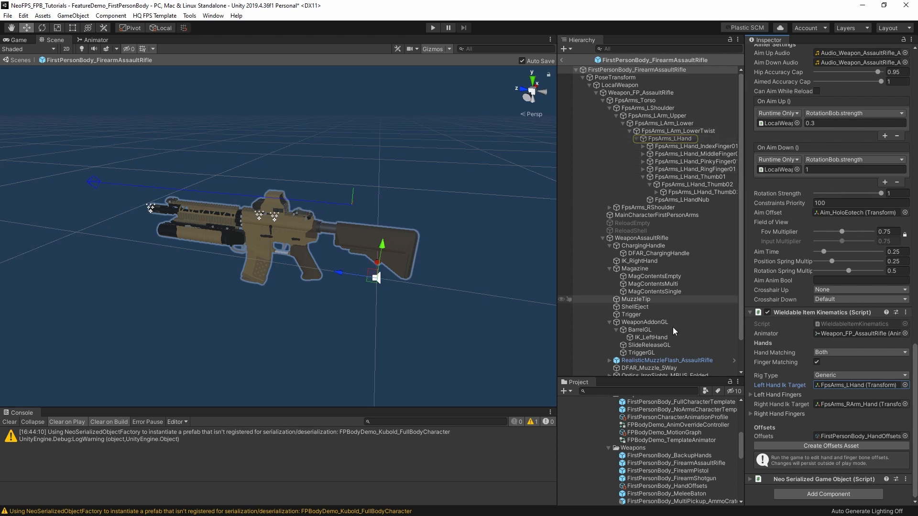
left_click(749, 394)
left_click(842, 404)
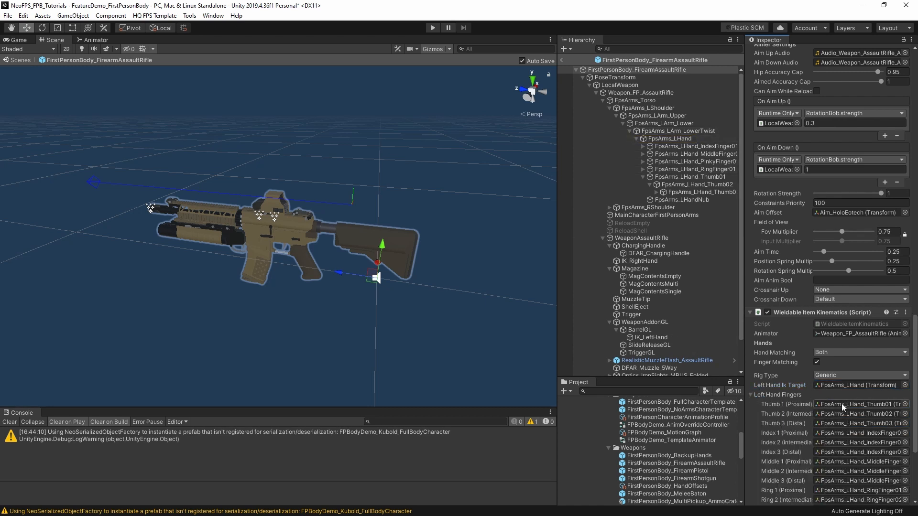
left_click(844, 412)
left_click(847, 423)
left_click(847, 433)
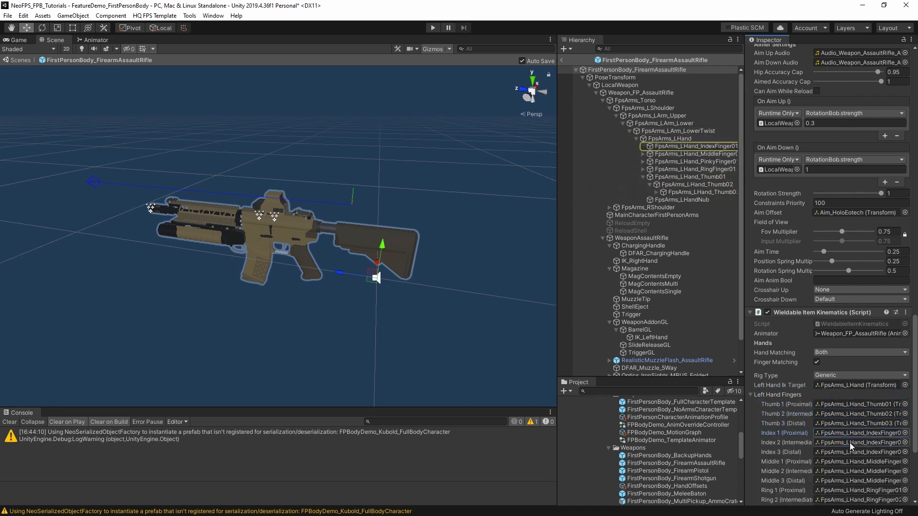
left_click(850, 443)
left_click(853, 451)
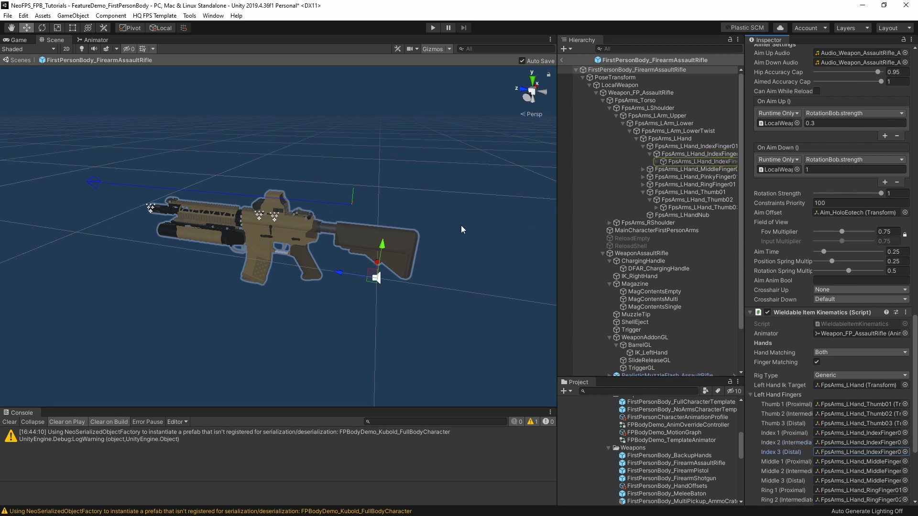
- Inspect MainCharacterFirstPersonArms and the left index finger bones, and return to the root's Wieldable Item Kinematics with Left Hand Fingers collapsed
left_click(646, 230)
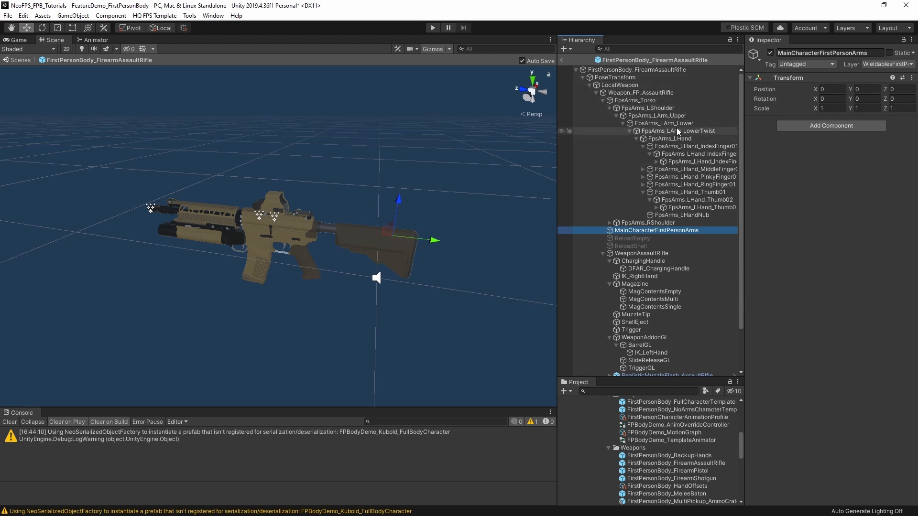
left_click(690, 154)
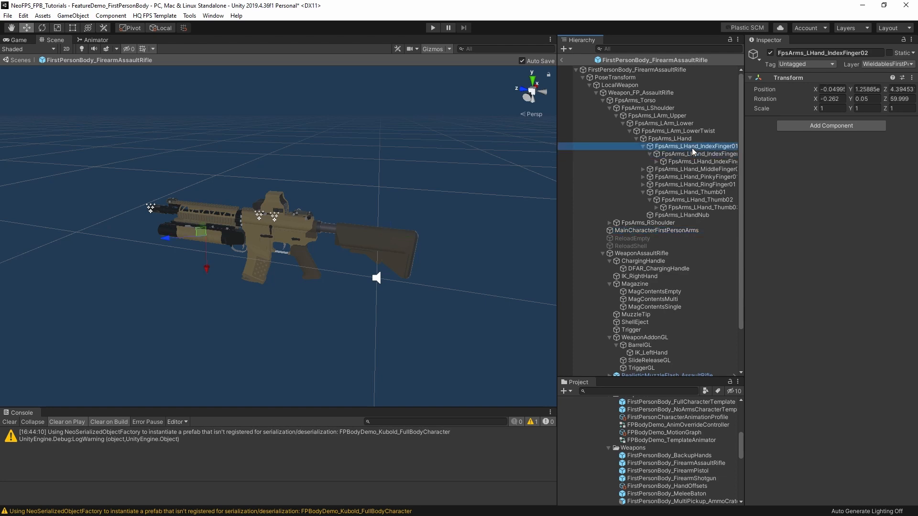
left_click(612, 72)
scroll(831, 315, "down", 15)
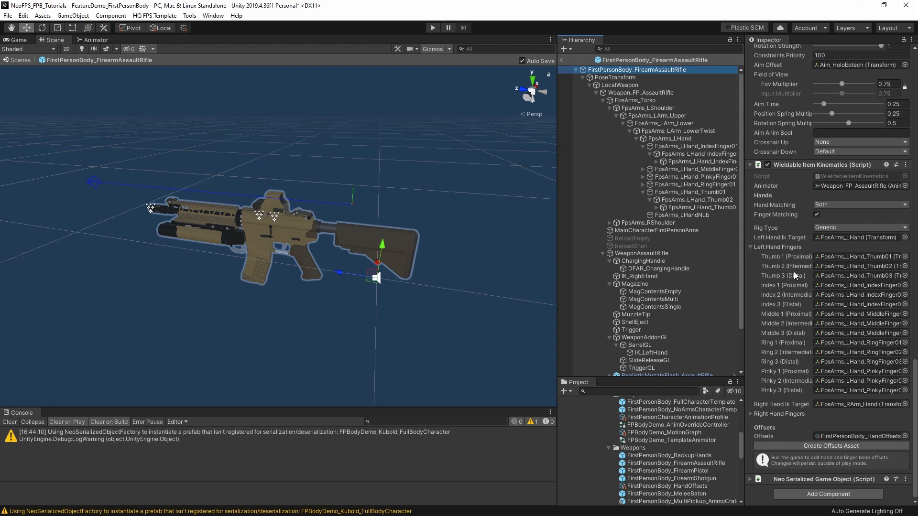
left_click(780, 247)
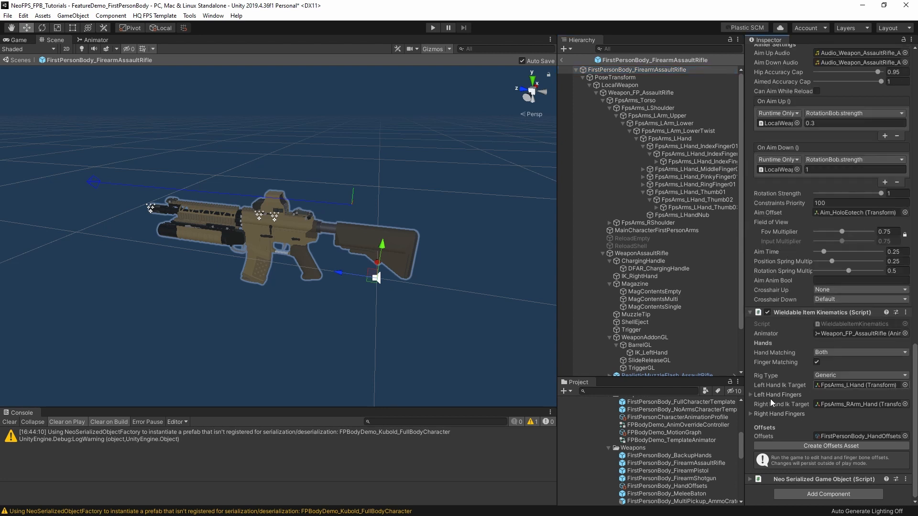
- Try the Humanoid Rig Type in Wieldable Item Kinematics and switch it back to Generic
left_click(848, 374)
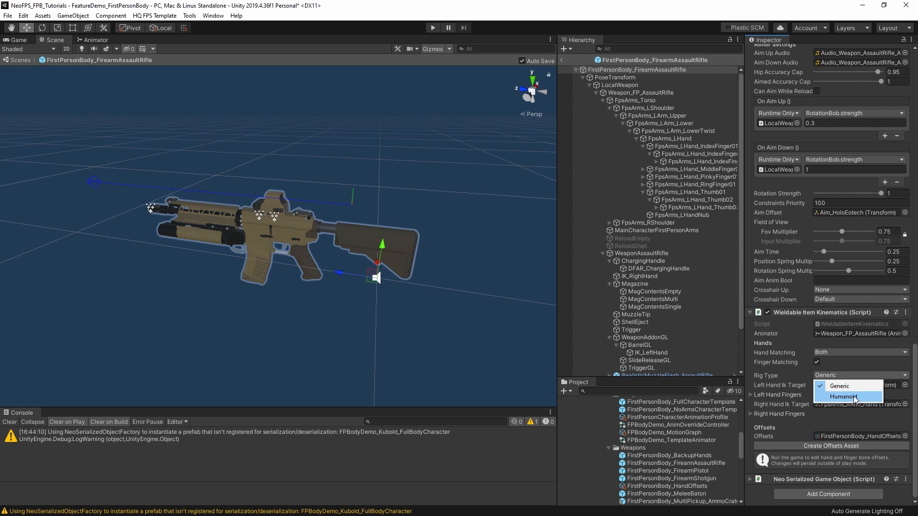
left_click(854, 396)
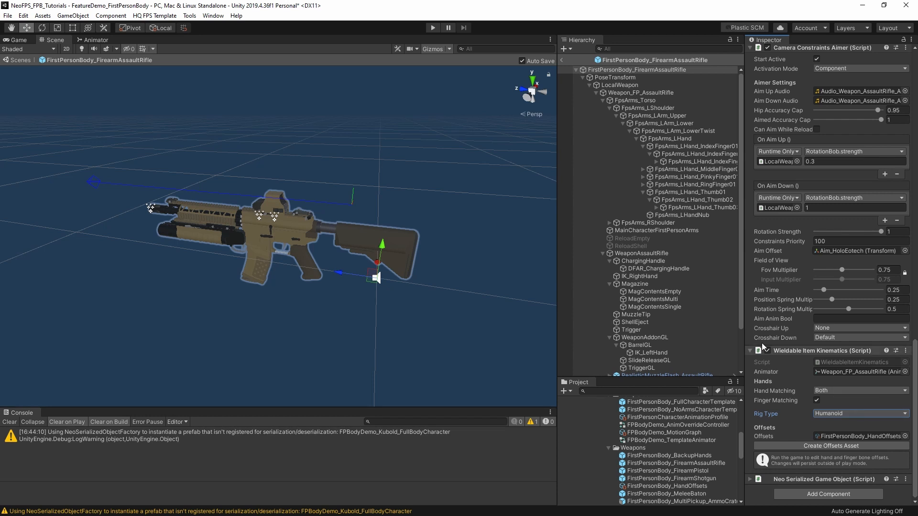
left_click(846, 414)
left_click(839, 424)
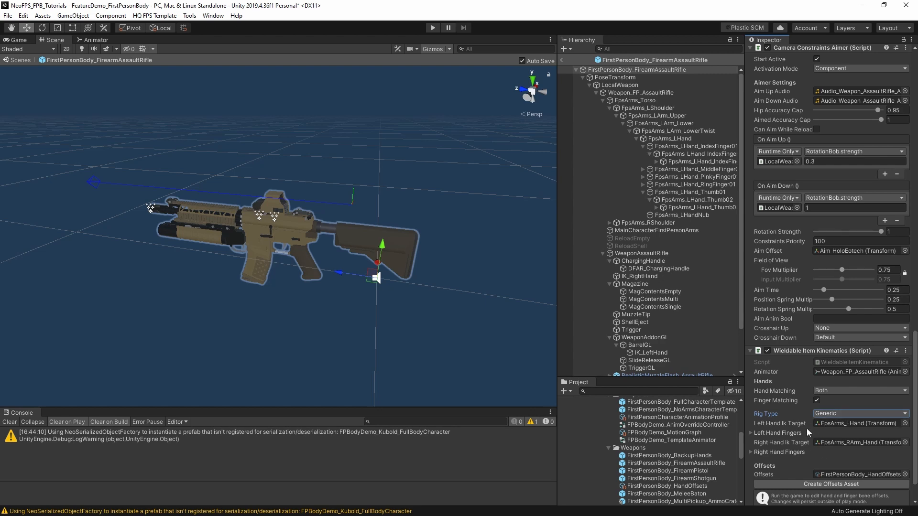
- Locate the FirstPersonBody_HandOffsets asset referenced by the Offsets setting and run the game
scroll(823, 424, "down", 2)
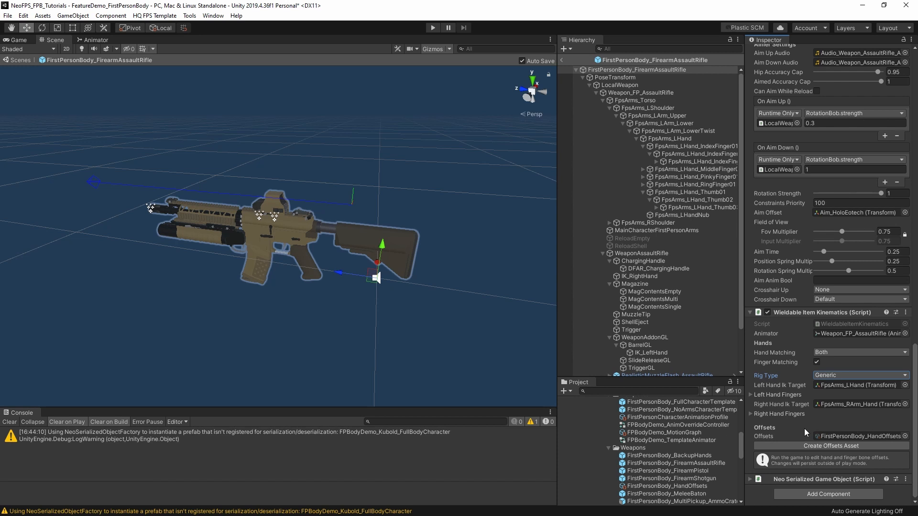
left_click(845, 436)
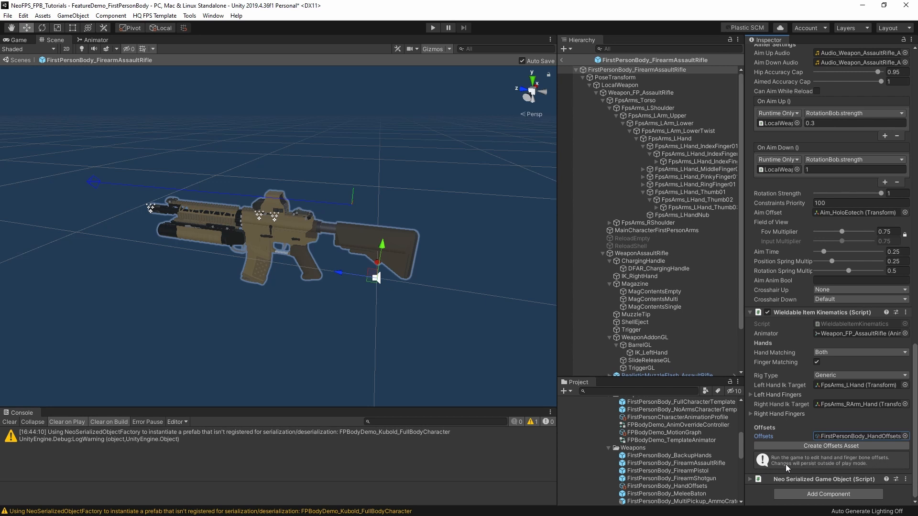
left_click(430, 28)
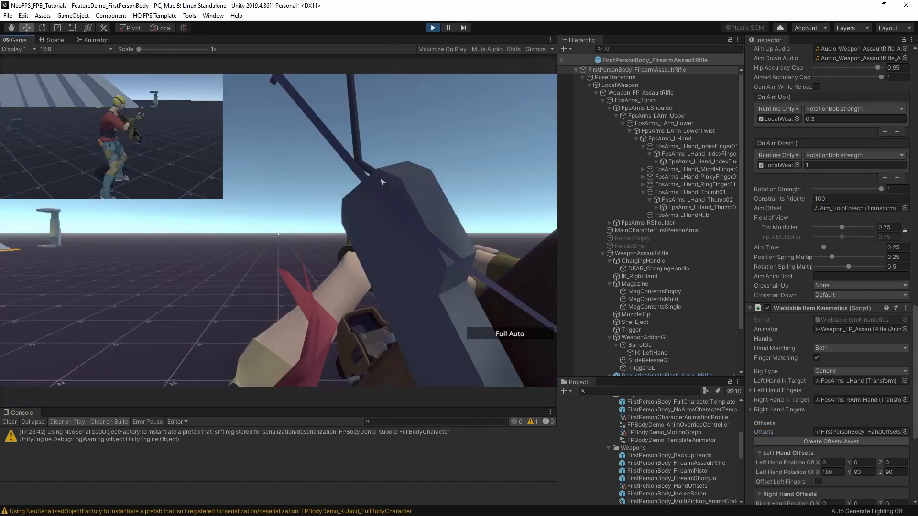
- Exit the rifle prefab, select FPBodyDemo_Kubold_FullBodyCharacter(Clone) and review its components down to Fps Inventory Swappable
left_click(563, 60)
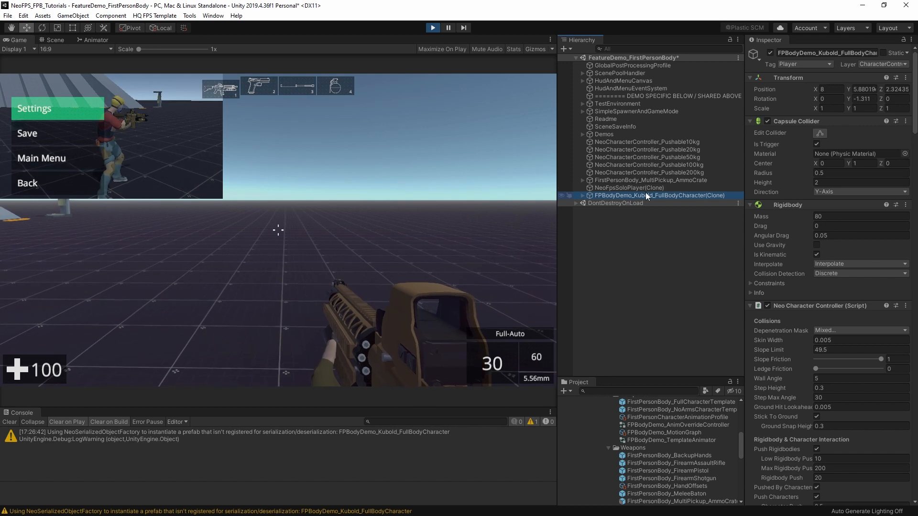
scroll(834, 283, "down", 15)
scroll(851, 292, "down", 15)
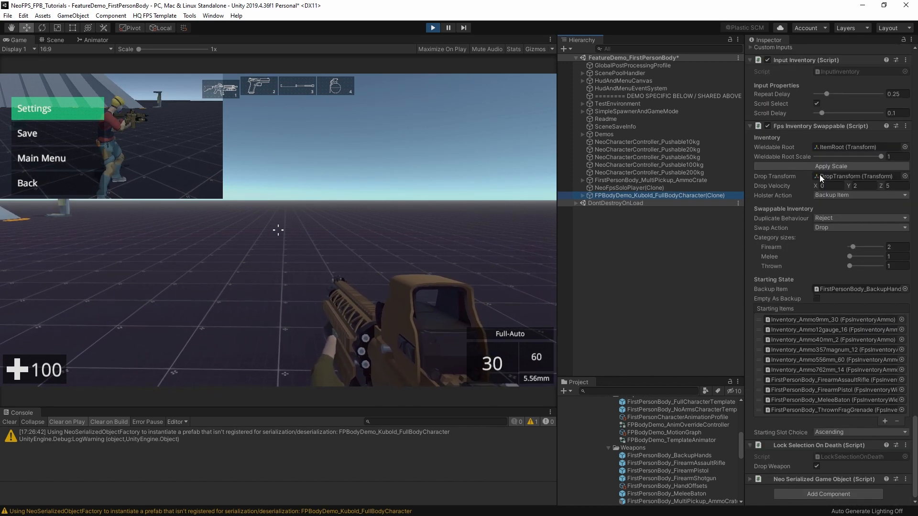
- Locate the ItemRoot wieldable root under the character and select FirstPersonBody_FirearmAssaultRifle(Clone)
left_click(837, 146)
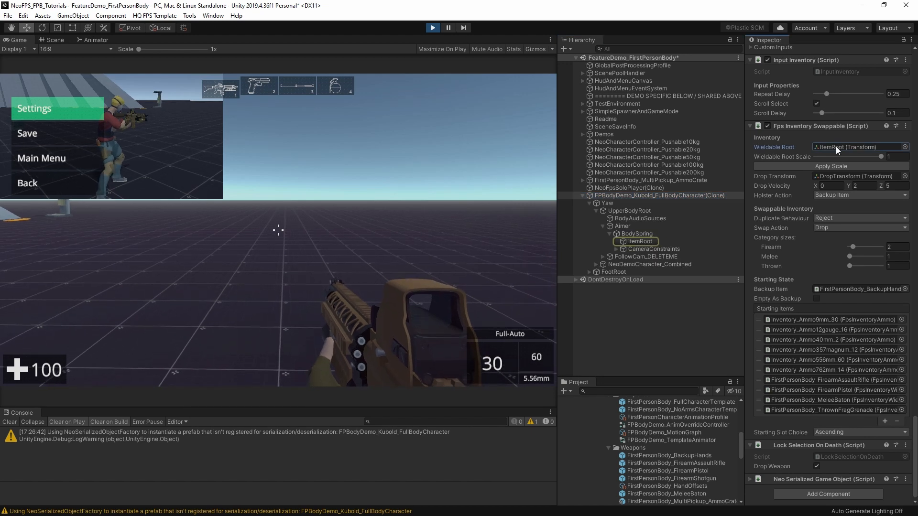
left_click(617, 241)
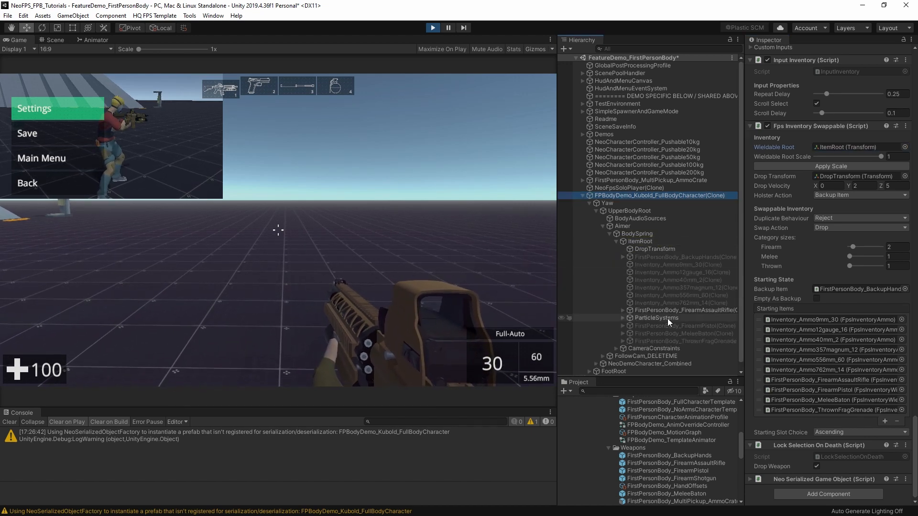
left_click(722, 310)
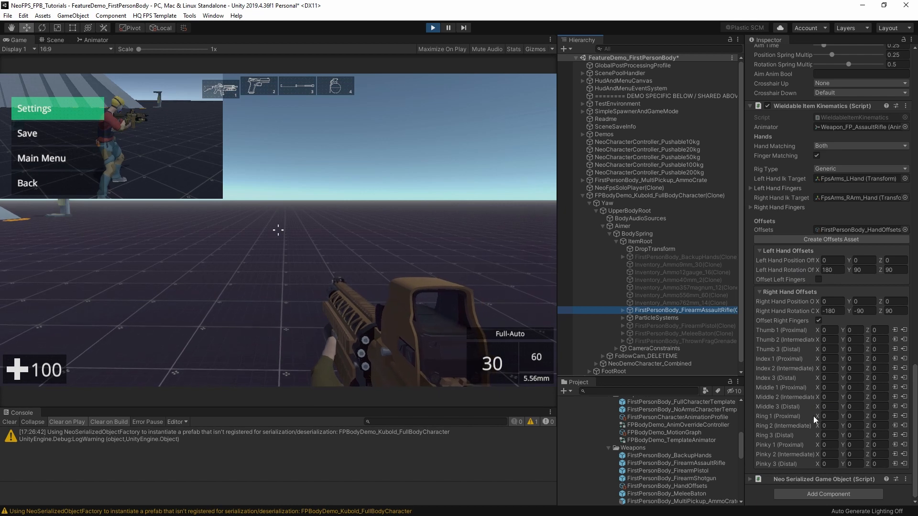
- Toggle Offset Right Fingers off and on in the assault rifle's Right Hand Offsets and select the Thumb 1 X value
left_click(817, 323)
left_click(819, 464)
scroll(833, 466, "down", 5)
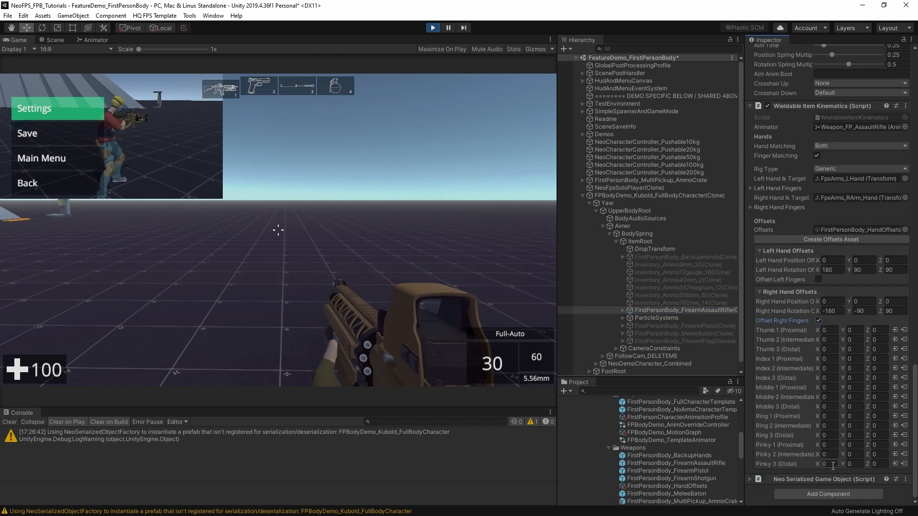
left_click(832, 330)
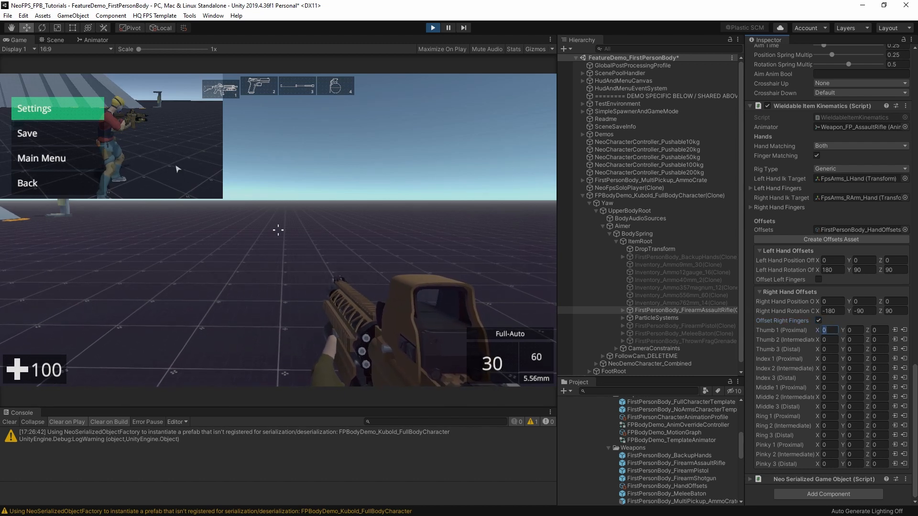
- View the character's hands on the rifle in the Scene view, enabling Offset Left Fingers and disabling Offset Right Fingers
left_click(55, 40)
right_click_drag(314, 231, 487, 255)
key("w")
key("a")
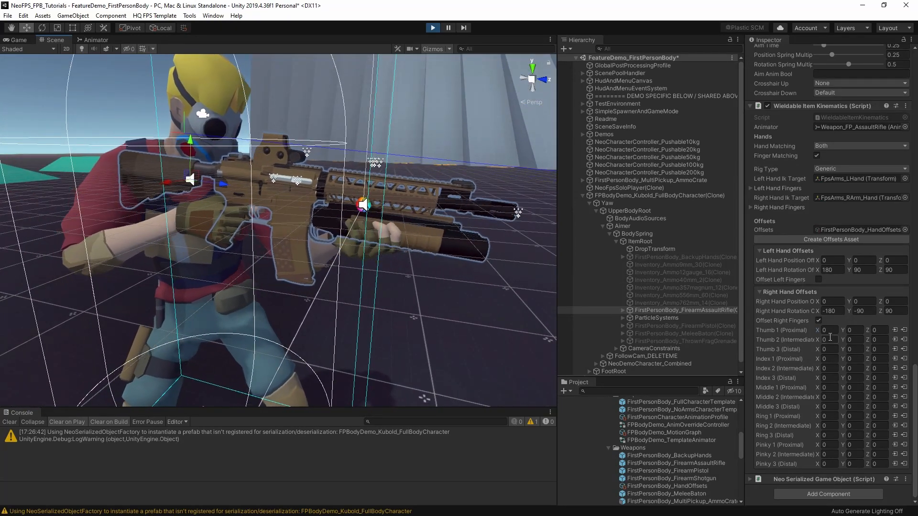
left_click(819, 279)
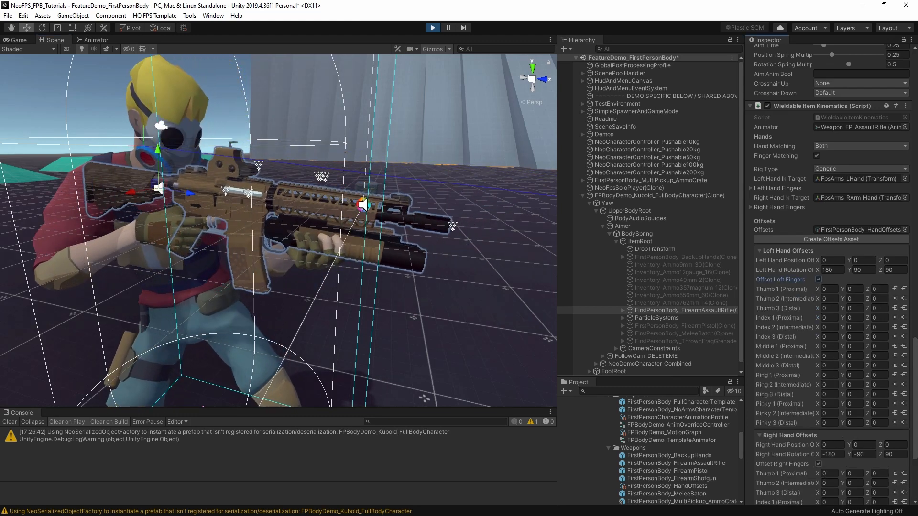
left_click(819, 463)
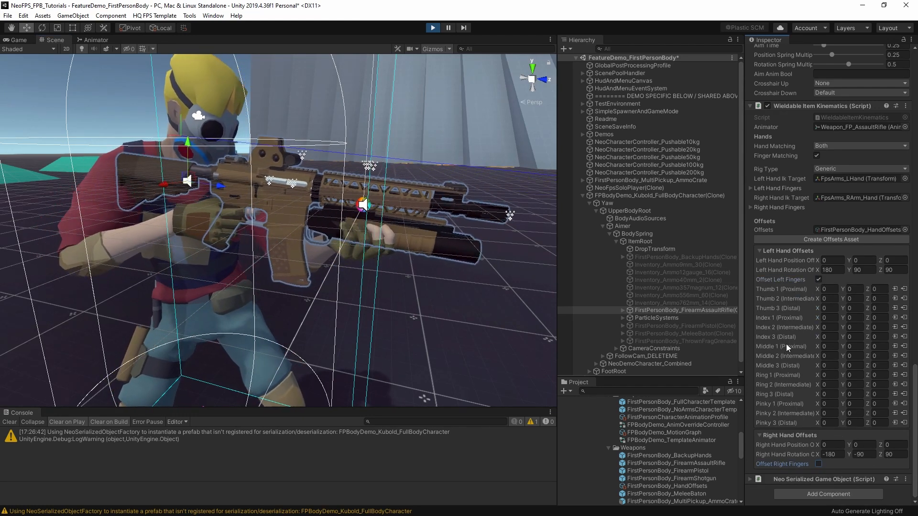
- Adjust the left hand's Middle 1 (Proximal) offset to about X 14.1, Y -0.6, Z -44.6
left_click(831, 346)
type("36.67")
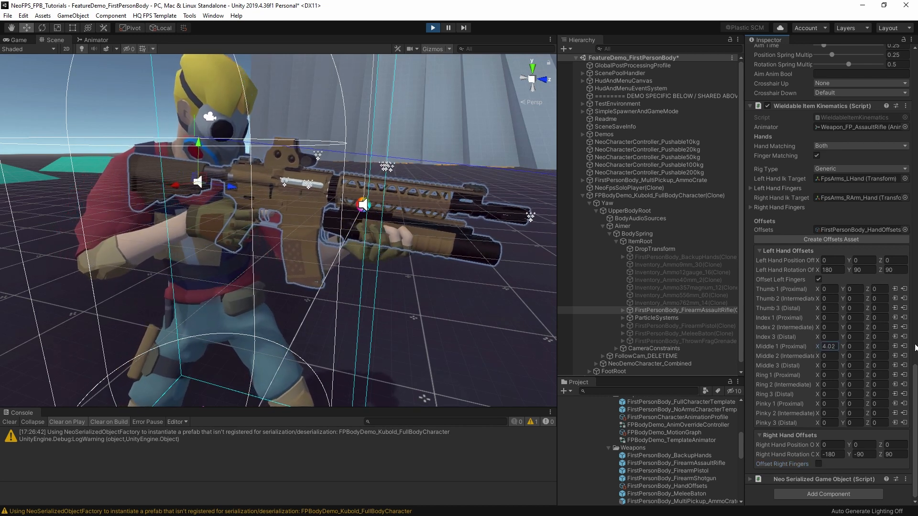
left_click_drag(594, 324, 640, 313)
left_click_drag(457, 292, 857, 210)
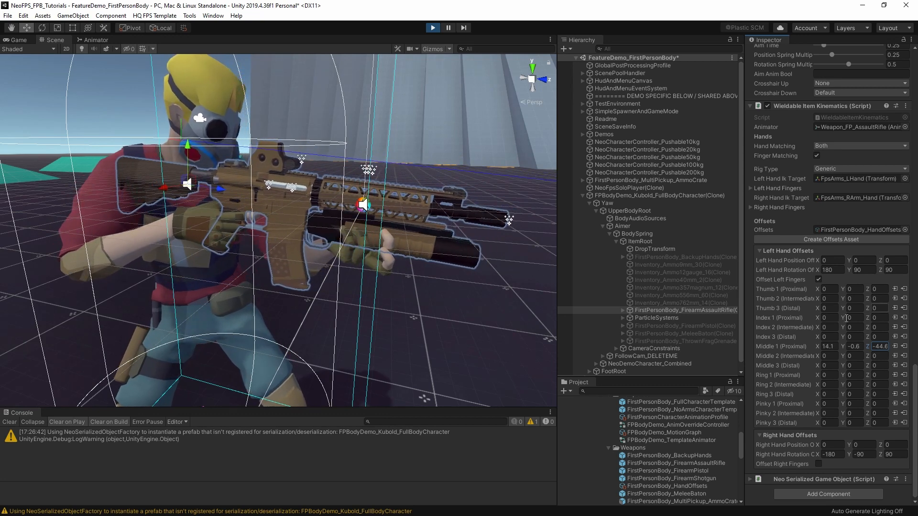
- Apply the Middle 1 offset values to all left index and thumb joints
left_click(904, 337)
left_click(904, 327)
left_click(905, 317)
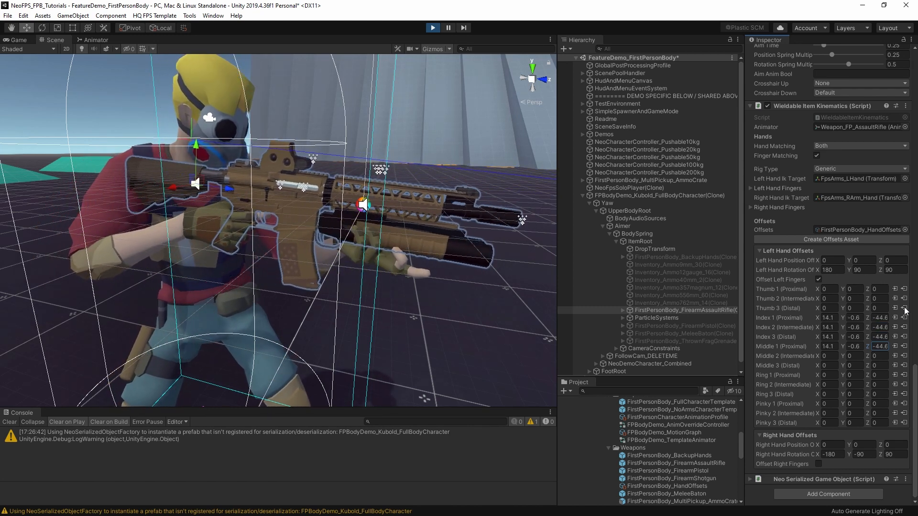
left_click(904, 307)
left_click(905, 298)
left_click(904, 288)
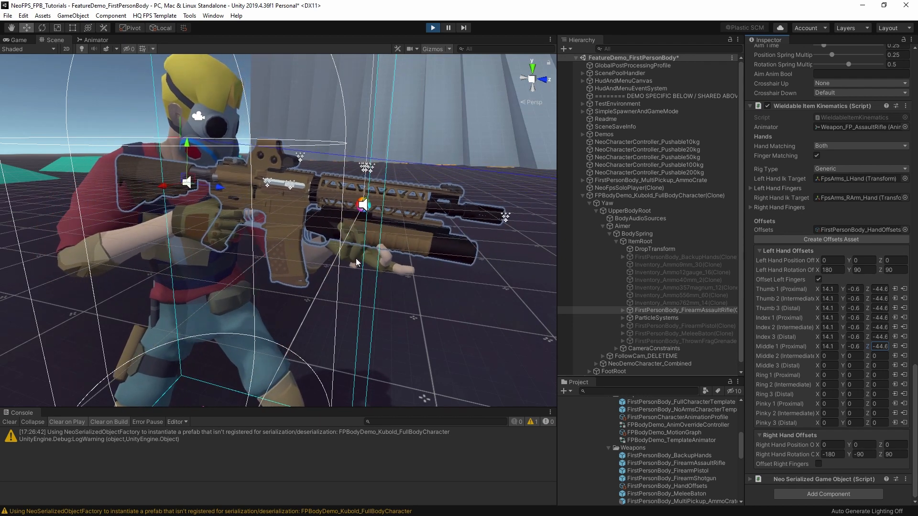
- Reset the left Middle 1, index and thumb joint offsets to 0
left_click(905, 347)
left_click(905, 337)
left_click(905, 317)
left_click(905, 327)
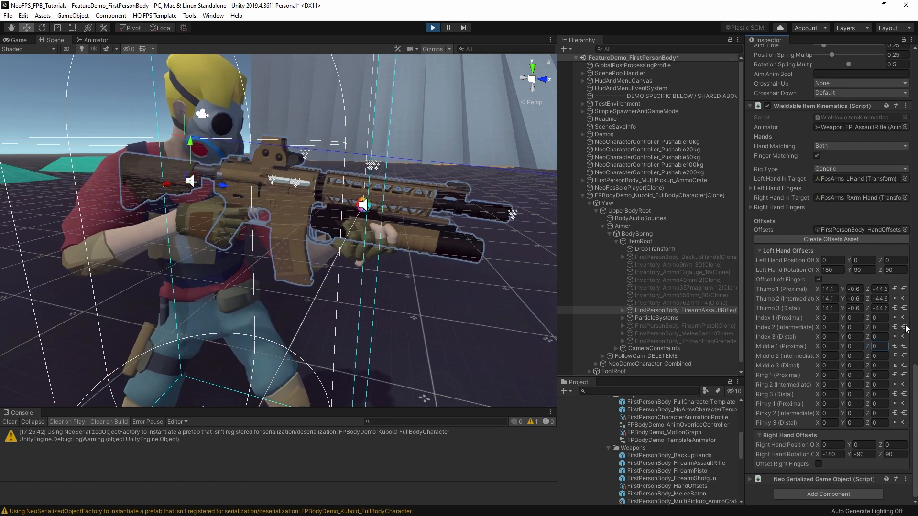
left_click(904, 308)
left_click(904, 298)
left_click(904, 289)
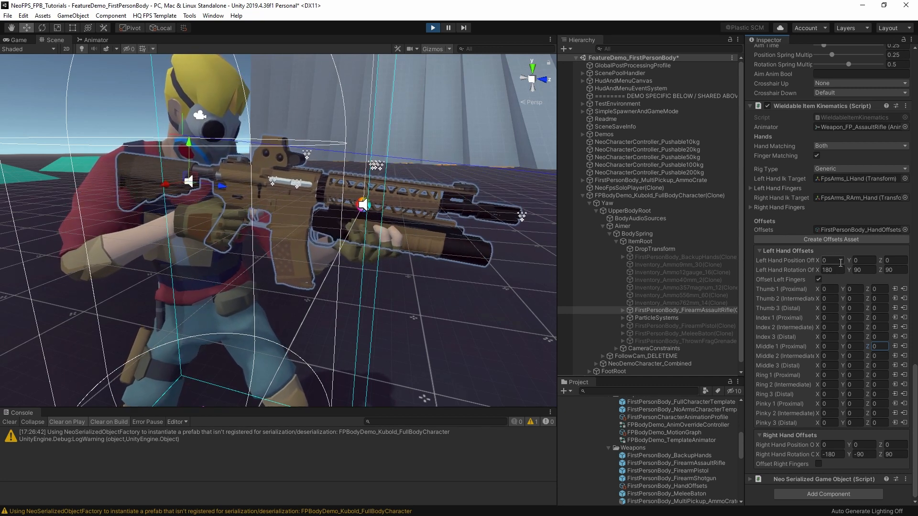
- Try a Left Hand Rotation Offset X of about 175.77 and undo the change
left_click(818, 271)
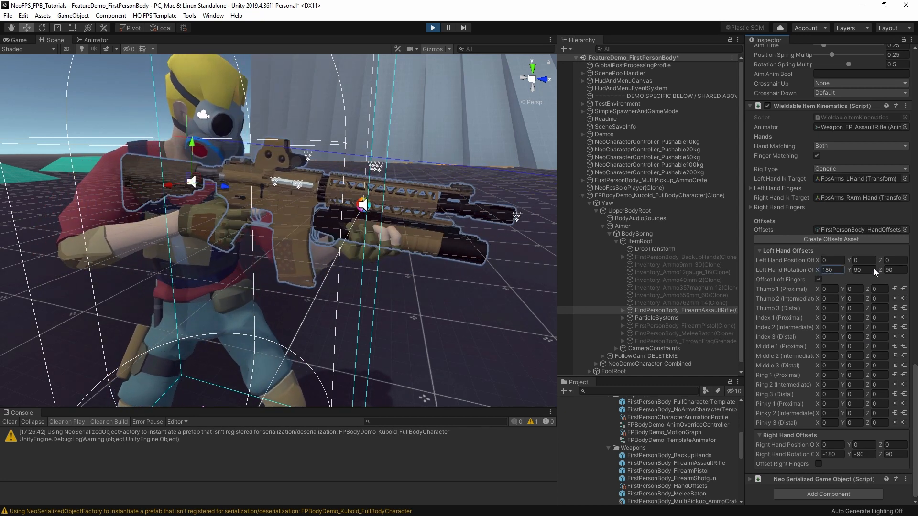
left_click_drag(329, 249, 329, 280)
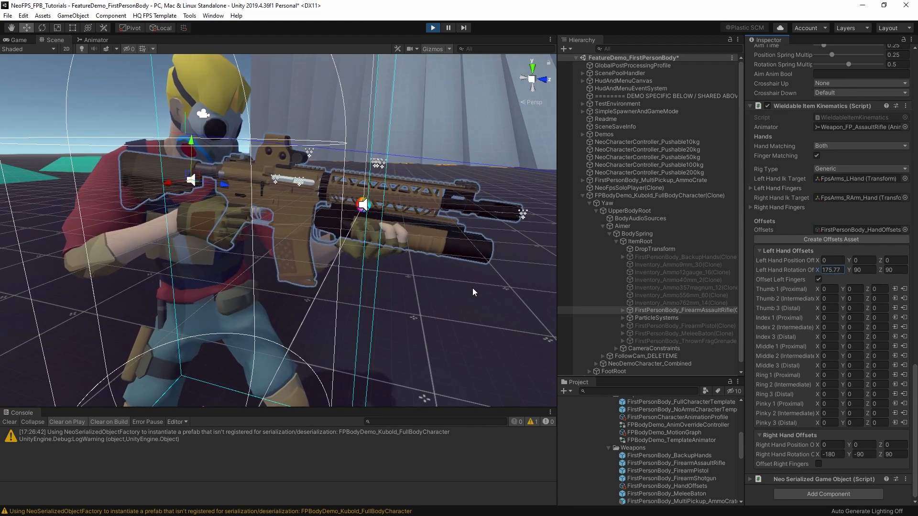
key("ctrl+z")
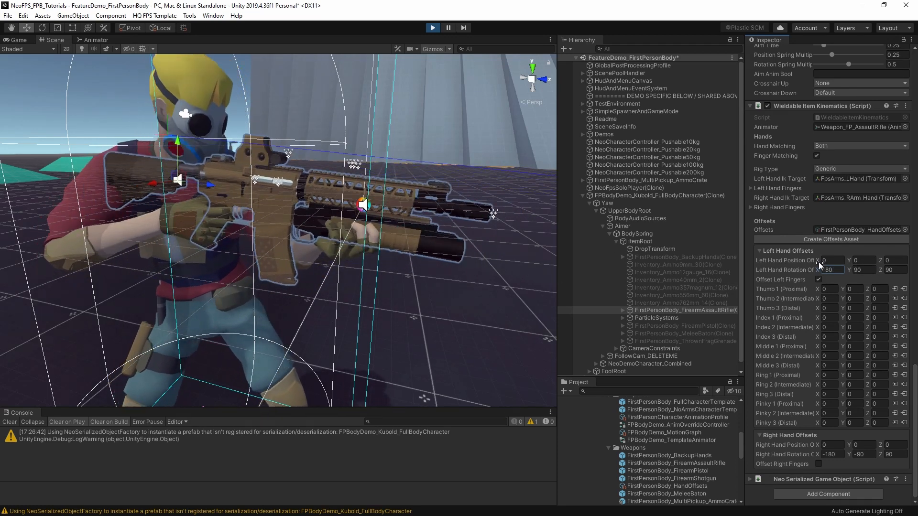
- Try a Left Hand Position Offset X of about -0.6 and return it to 0
left_click_drag(818, 261, 136, 251)
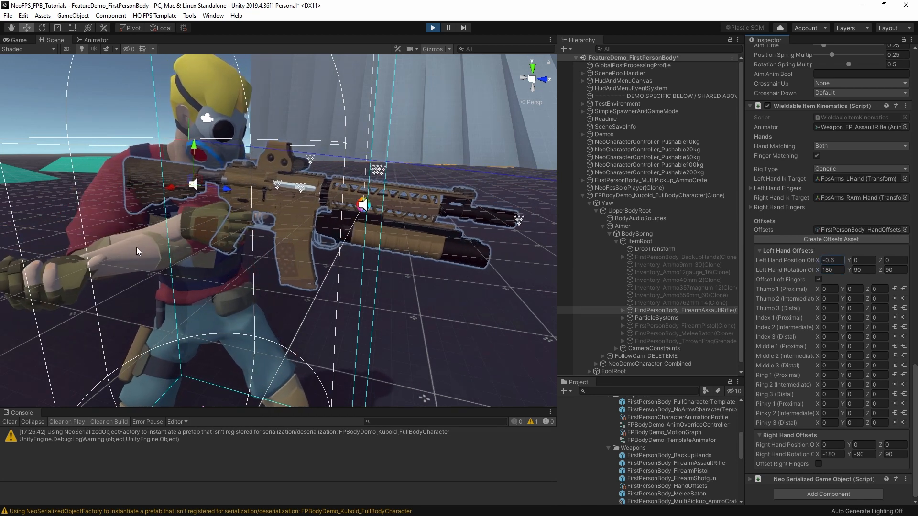
mouse_move(817, 260)
left_mouse_down()
mouse_move(791, 256)
mouse_move(819, 259)
left_mouse_up()
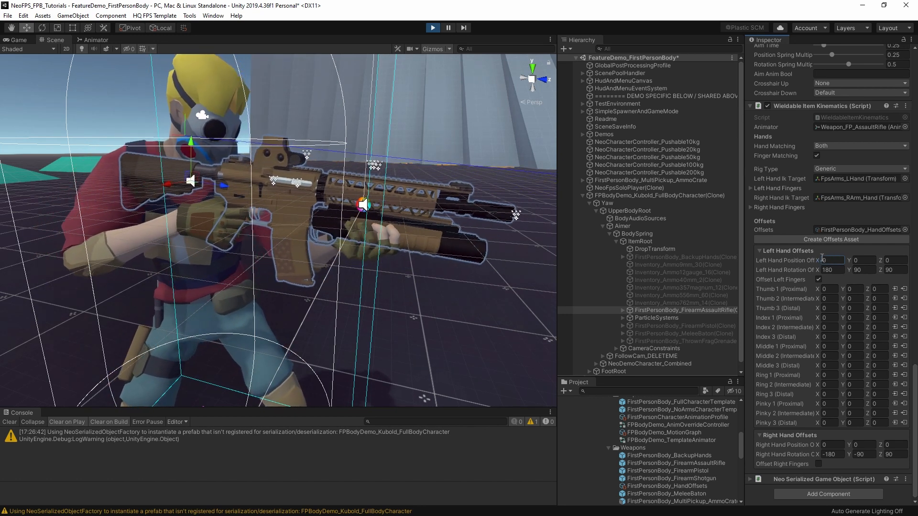
left_click_drag(822, 259, 818, 263)
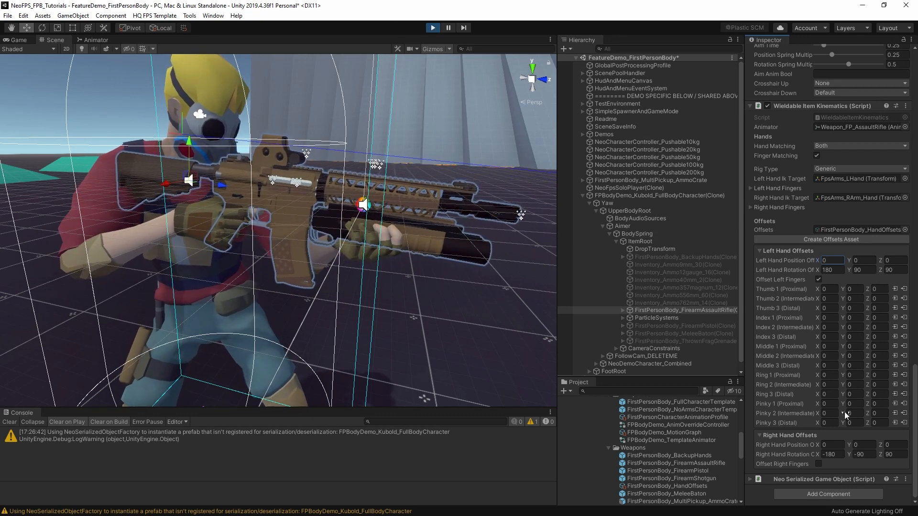
- Disable Offset Left Fingers on the assault rifle and stop the running game
left_click(818, 279)
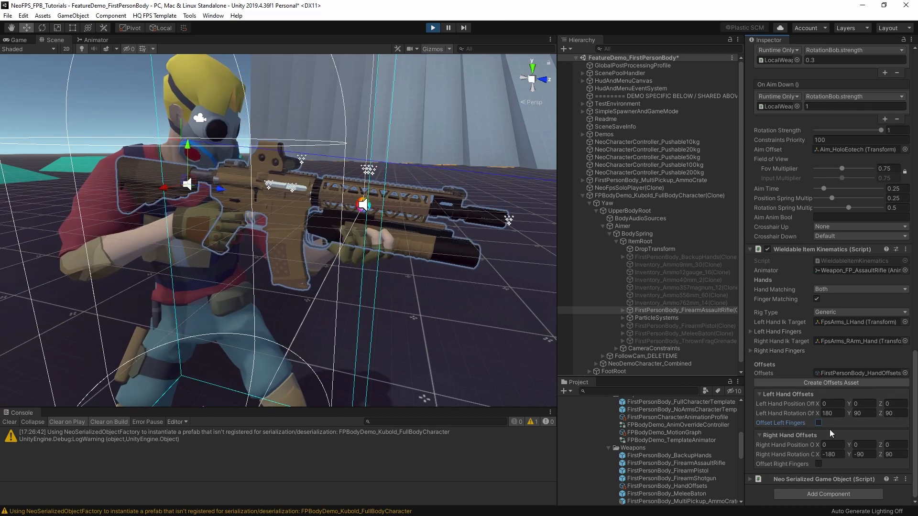
left_click(432, 29)
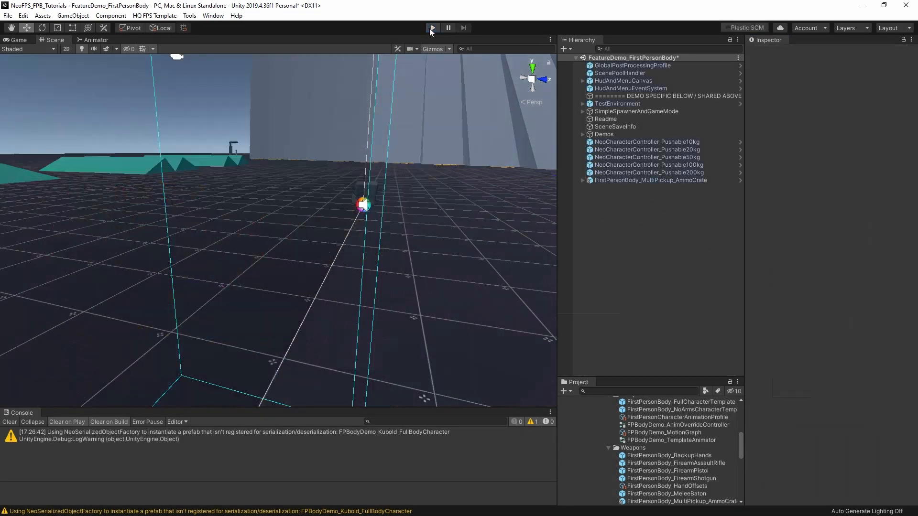
- Inspect the FirstPersonBody_HandOffsets asset's left and right hand offsets
scroll(713, 479, "down", 4)
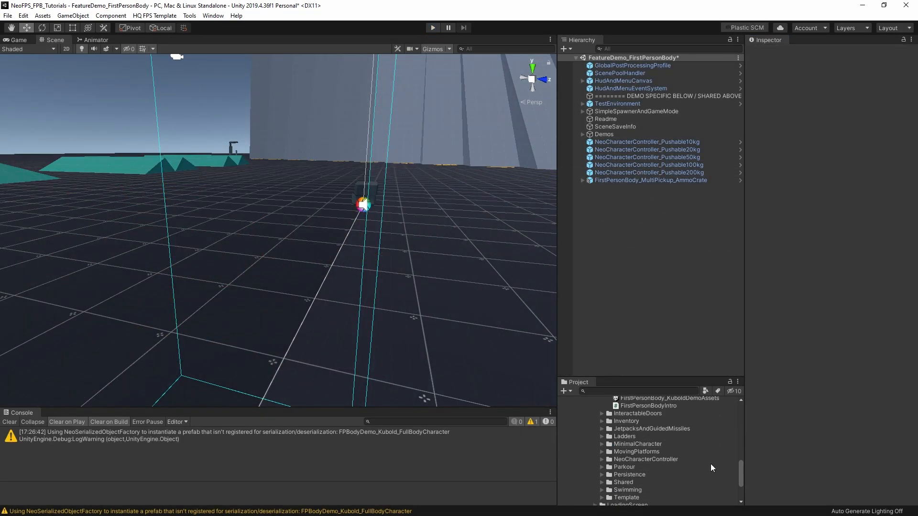
scroll(682, 430, "up", 2)
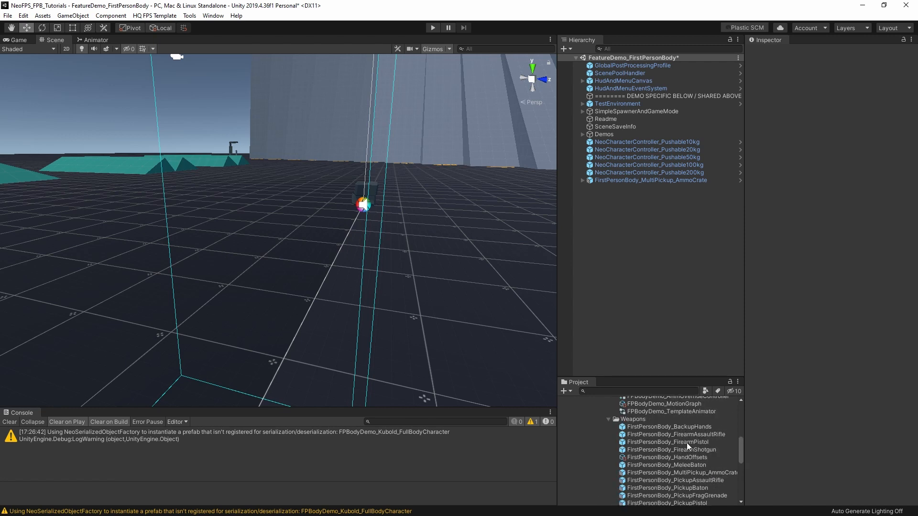
left_click(684, 458)
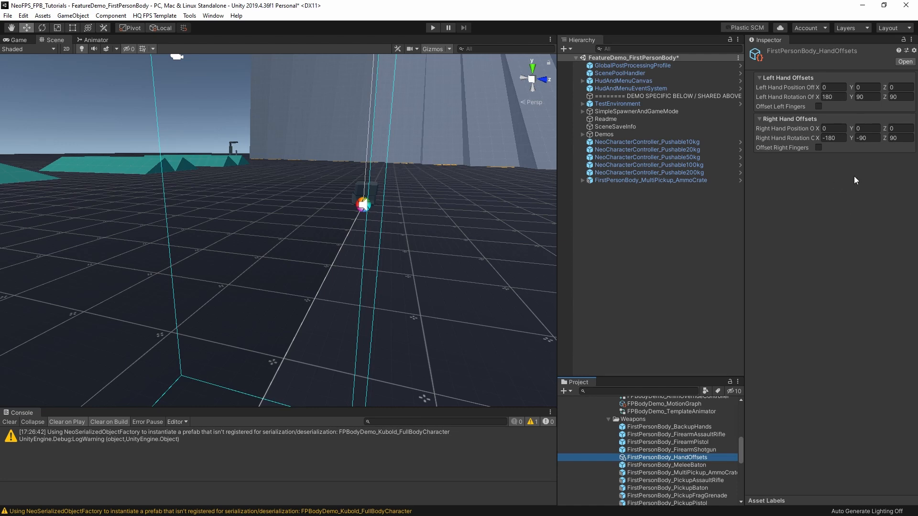
- Open the FirstPersonBody_FirearmAssaultRifle prefab and examine Modular Firearm's Animator Location setting
left_click(645, 434)
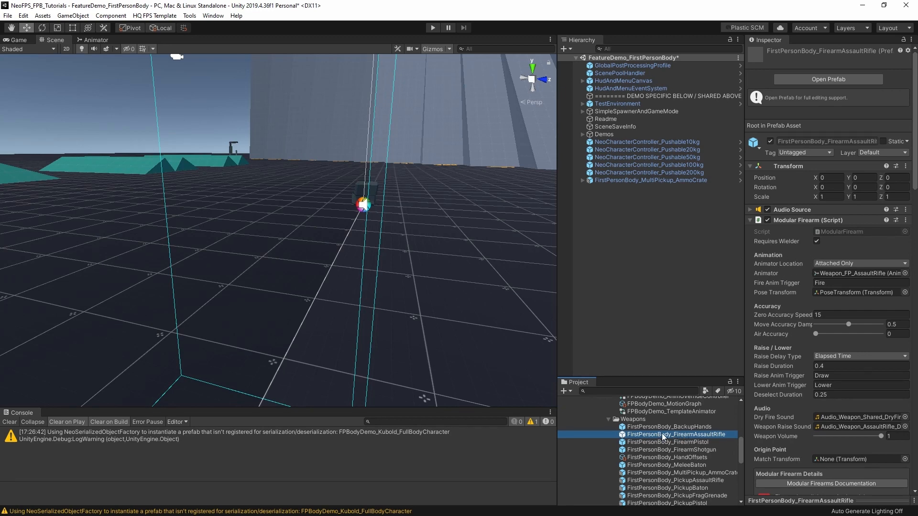
double_click(691, 435)
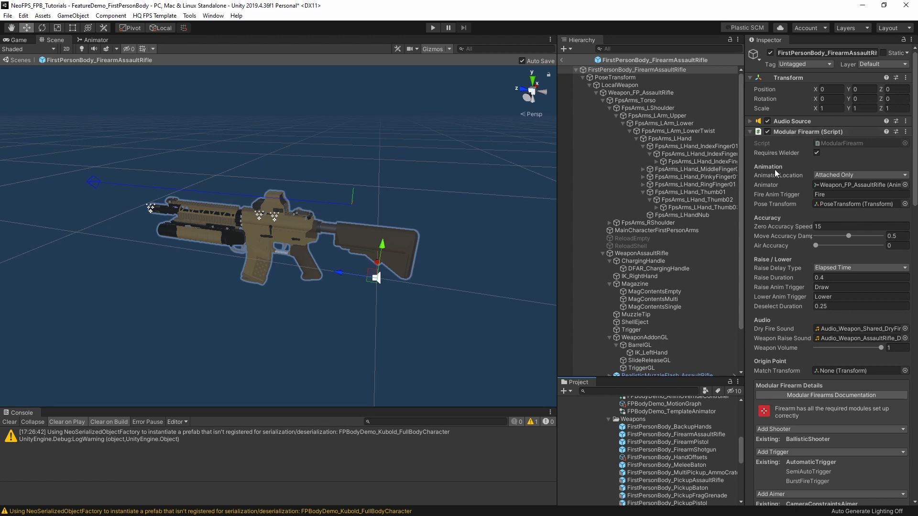
left_click(831, 173)
- Run the game and fire the assault rifle to observe its first-person and full-body animations
left_click(434, 28)
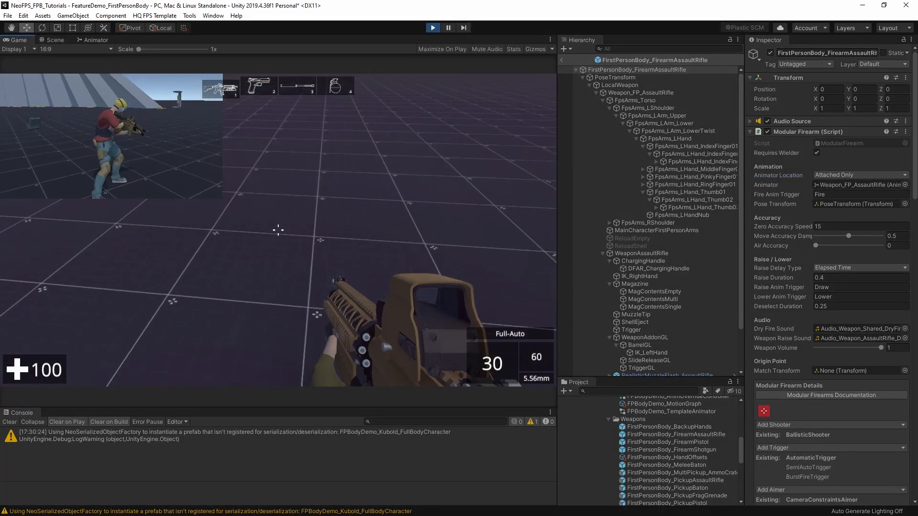
left_click(279, 230)
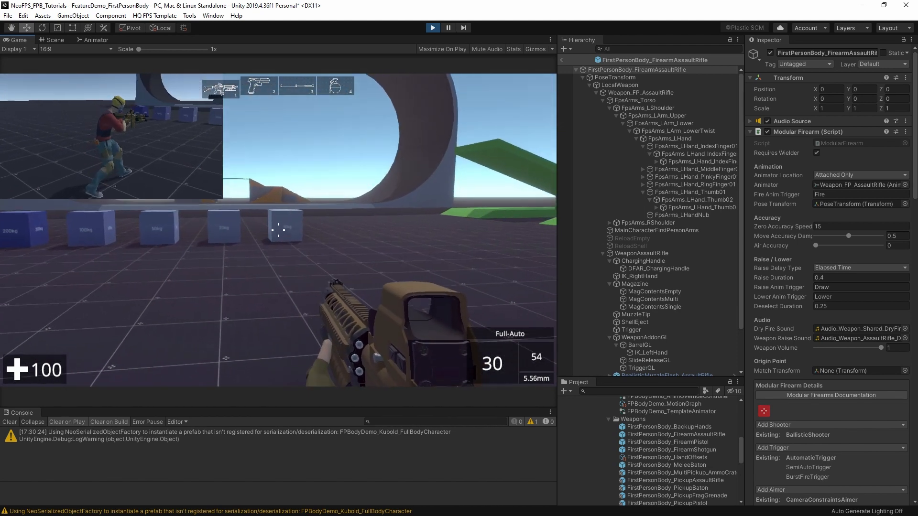
left_click(278, 230)
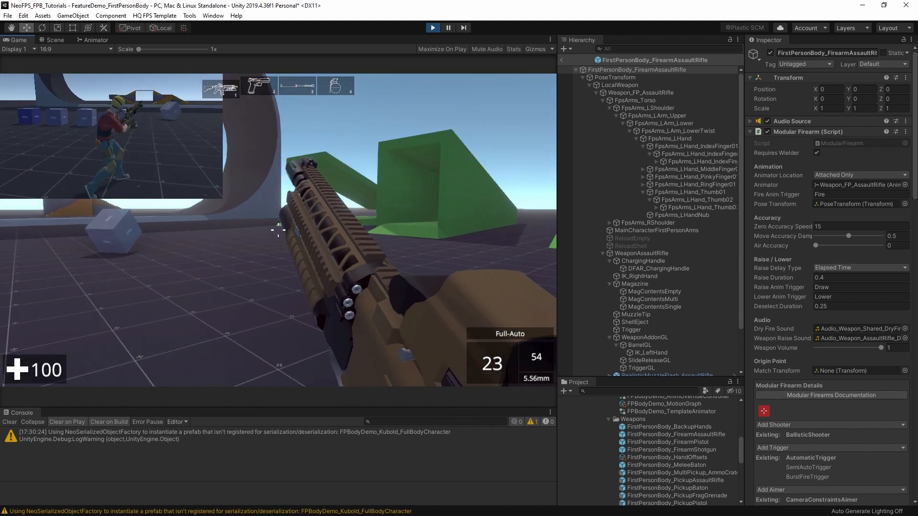
- Switch to the pistol and test firing it from the hip and while aiming down sights
key("2")
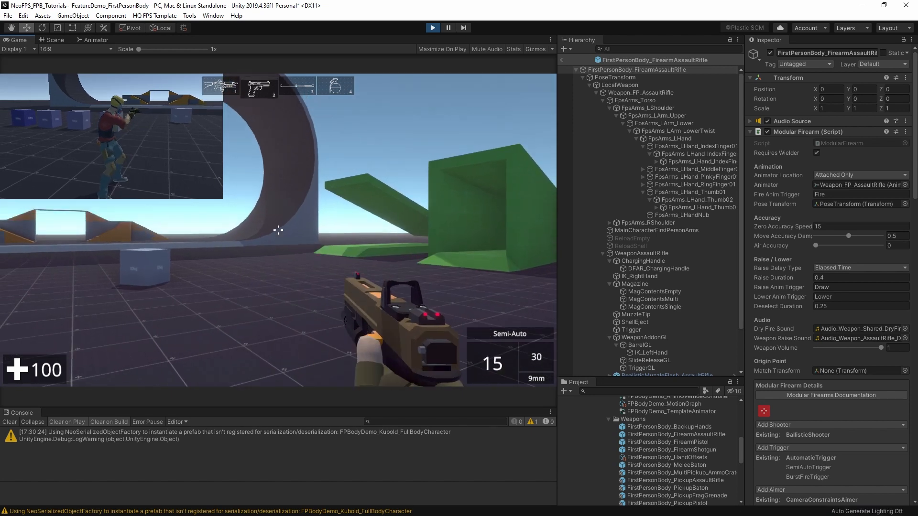
left_click(279, 230)
left_click(278, 230)
left_click(278, 230)
left_click(279, 230)
left_click(278, 230)
left_click(278, 230)
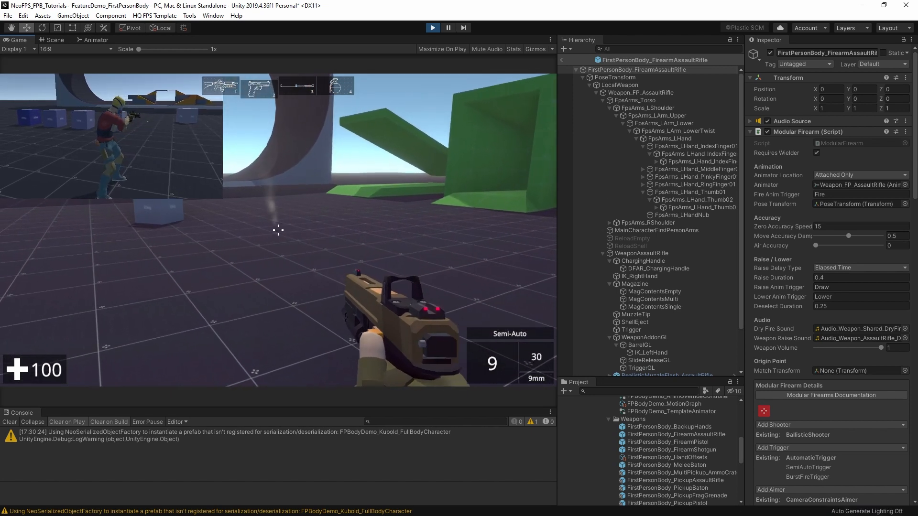
right_click(278, 230)
left_click(278, 230)
left_click(278, 230)
left_click(278, 230)
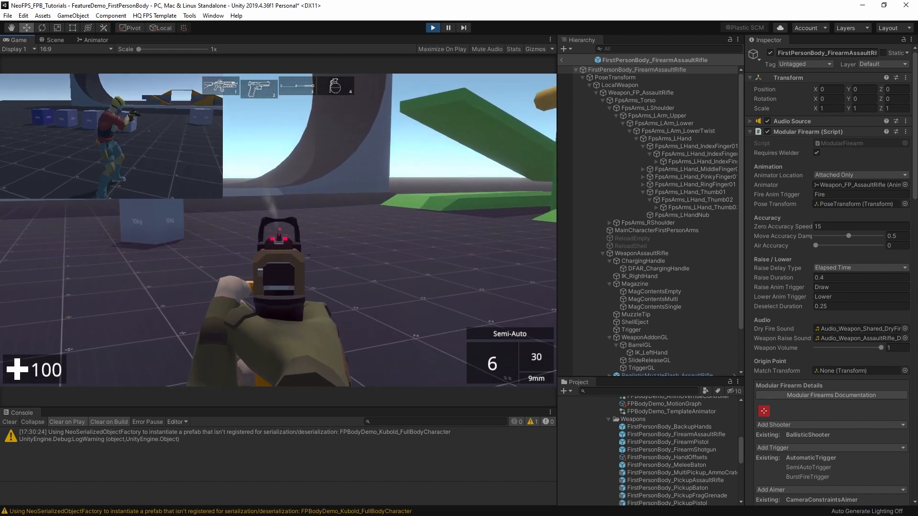
- Reload the pistol, aim down its sights and lower it again
key("r")
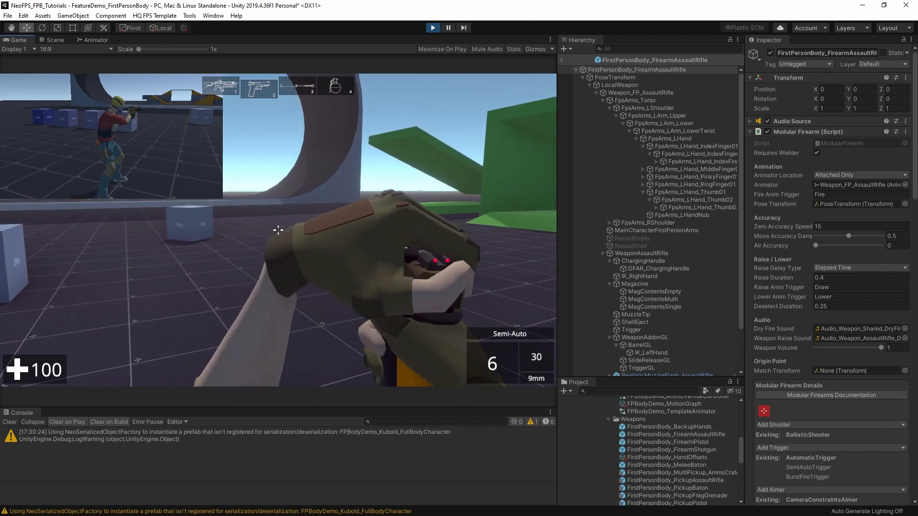
right_click(278, 230)
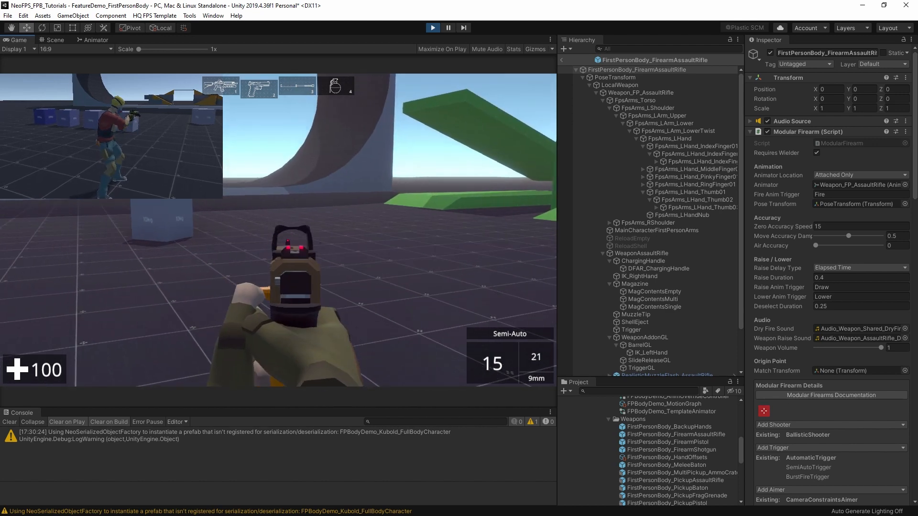
right_click(279, 230)
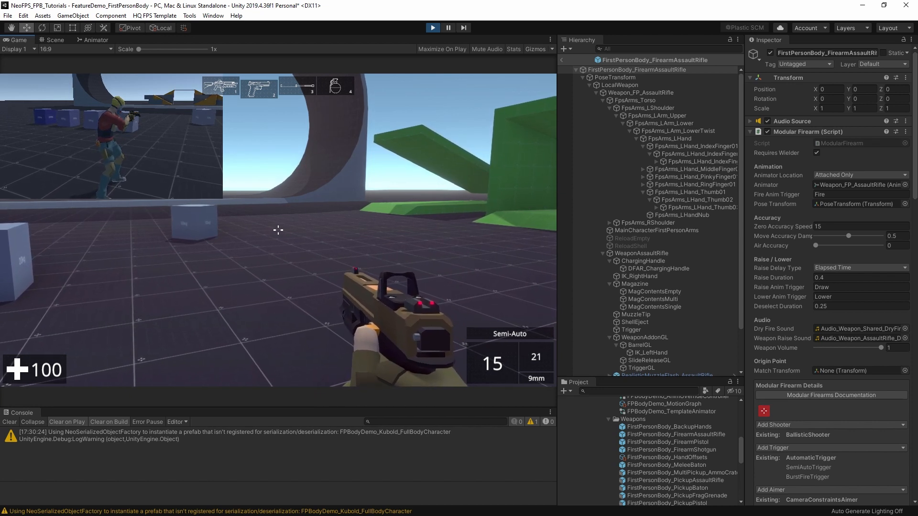
- Stop the game and review the Animator Location options in Modular Firearm, keeping Attached Only
key("Escape")
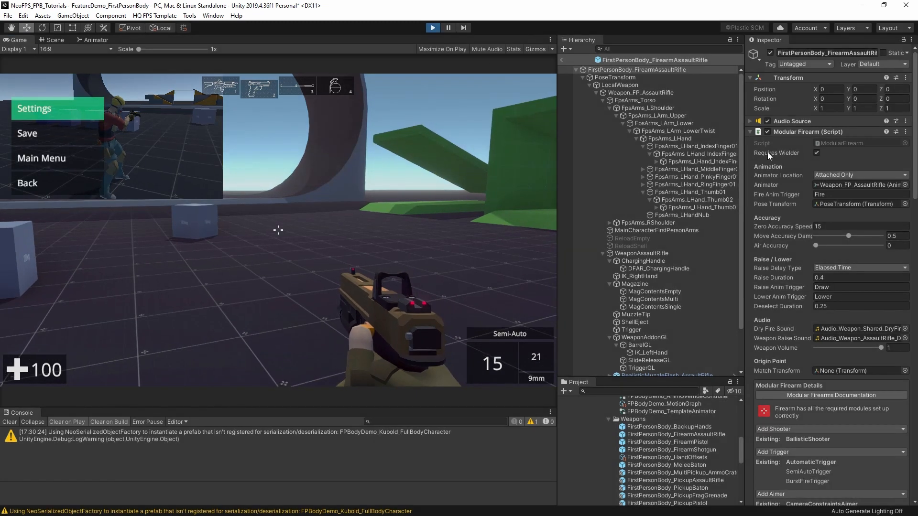
key("ctrl+p")
left_click(851, 174)
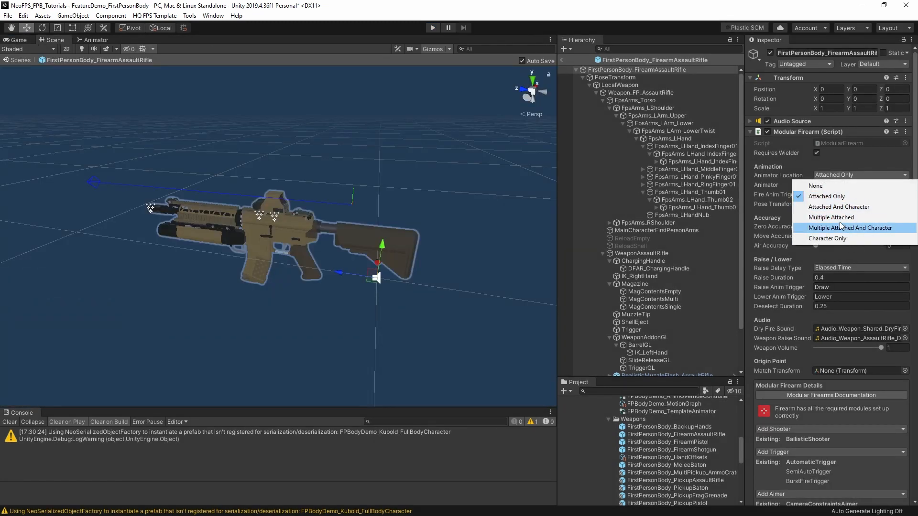
left_click(646, 58)
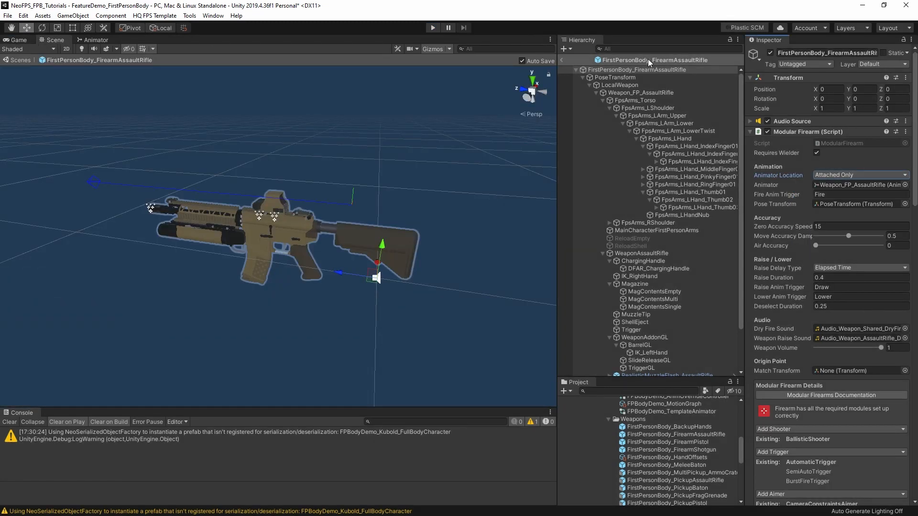